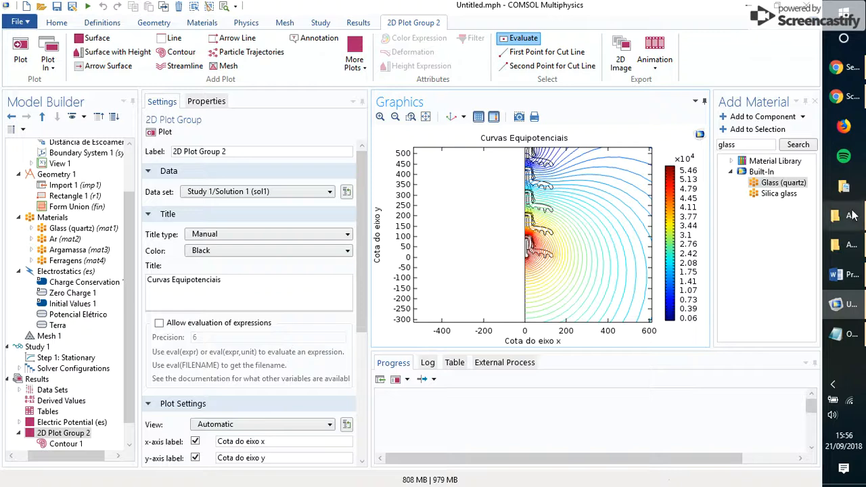
- Open the exported CurvasEquipotenciais.jpg from the Apresentações COMSOL folder, inspect its text size, and return to COMSOL
click(850, 216)
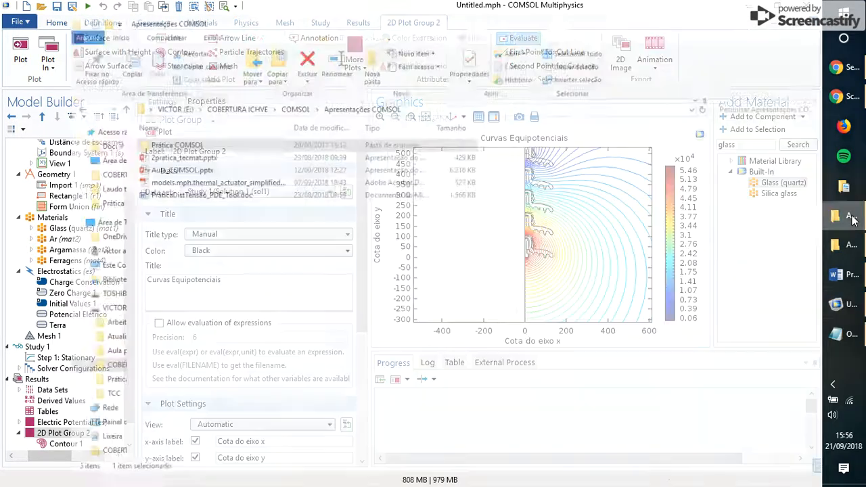
click(848, 245)
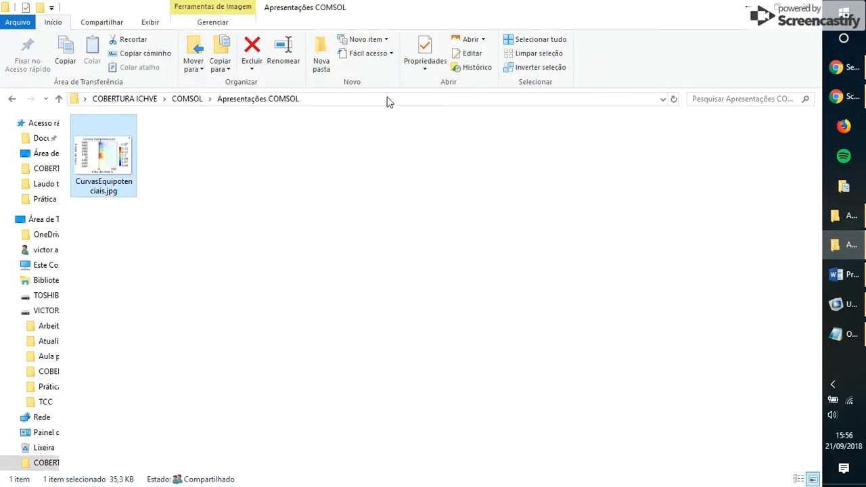
double_click(116, 177)
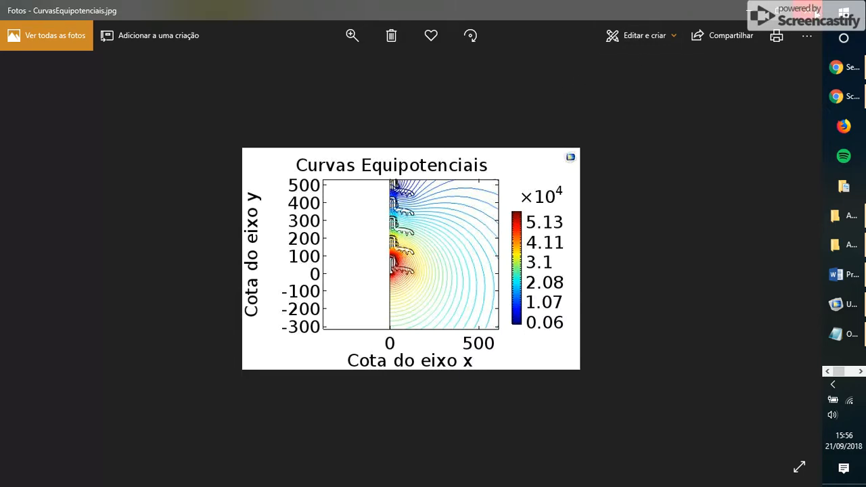
click(806, 10)
click(843, 304)
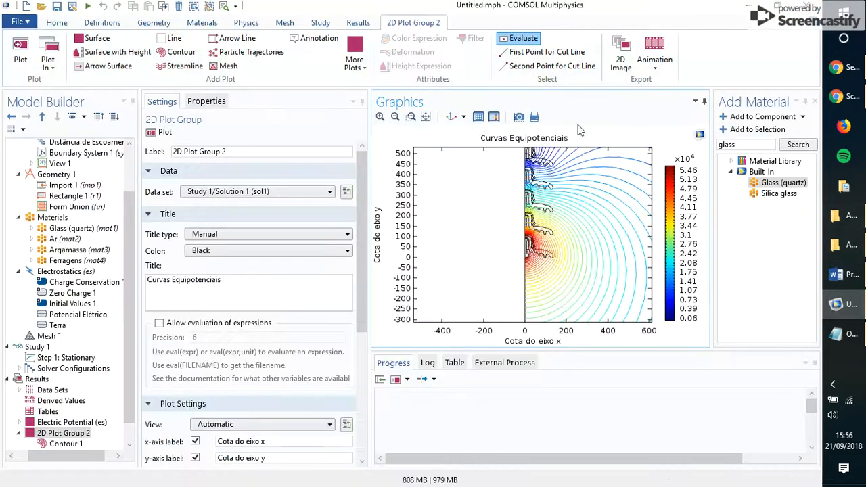
- Export the equipotential plot as a JPEG snapshot with a smaller font size, replacing the existing CurvasEquipotenciais.jpg
click(519, 116)
click(491, 231)
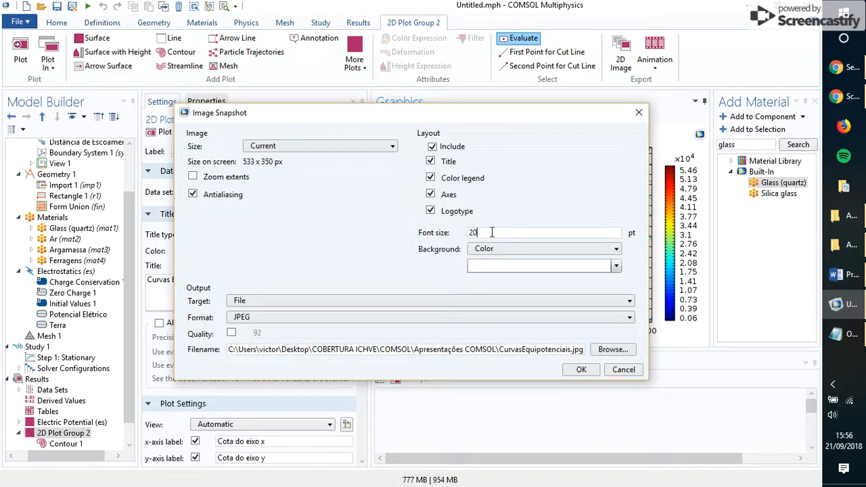
text(1)
click(581, 369)
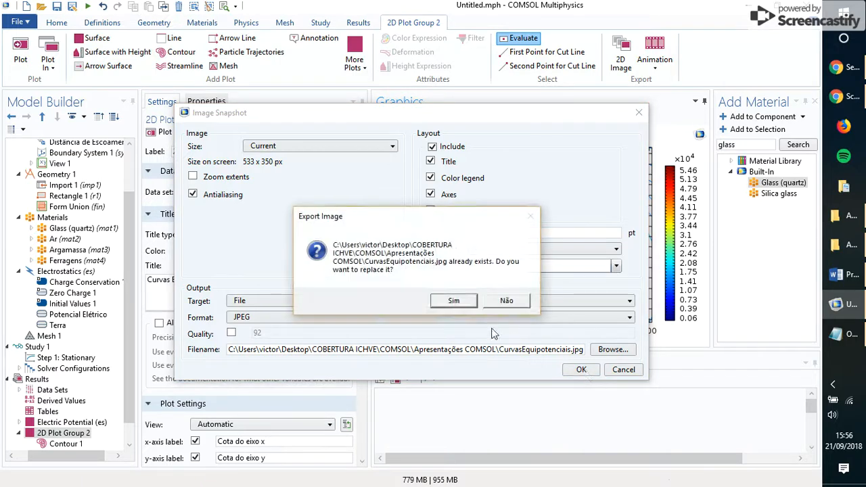
click(456, 302)
- Check the re-exported CurvasEquipotenciais.jpg in the image viewer, close it, and switch back to COMSOL
click(843, 215)
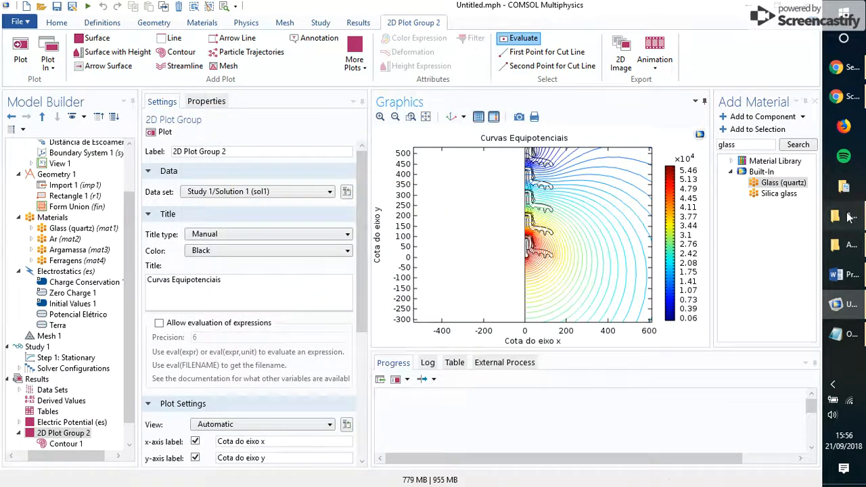
click(844, 244)
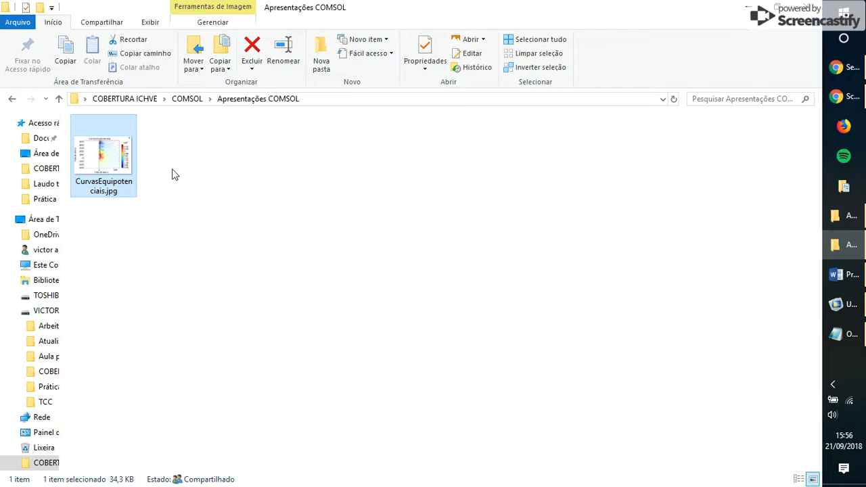
double_click(95, 160)
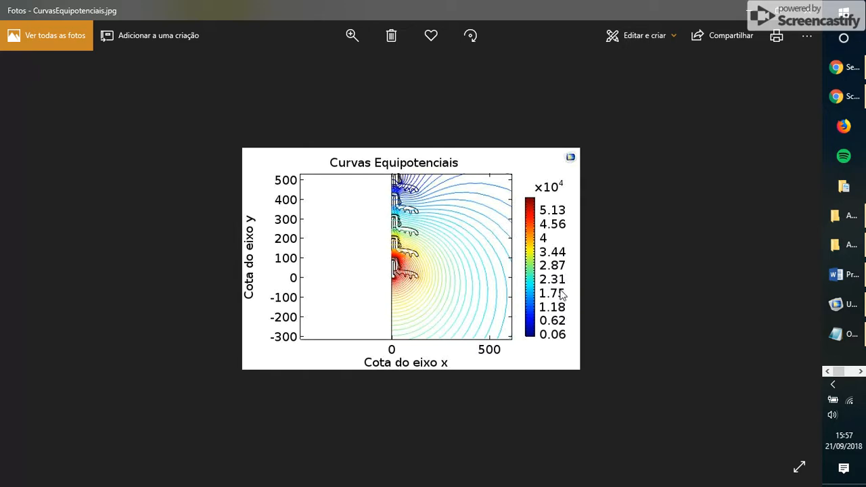
key(alt+F4)
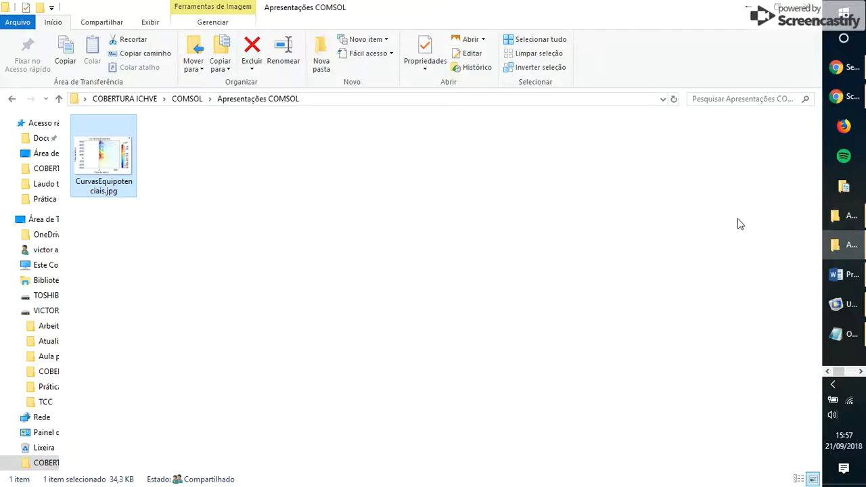
click(843, 304)
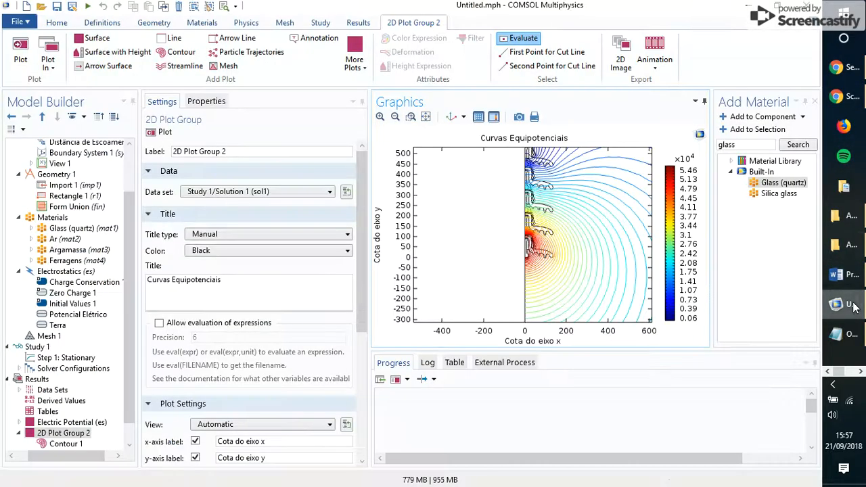
- Review the Contour 1 settings and display the Electric Potential (es) surface plot
scroll(126, 405, down, 1)
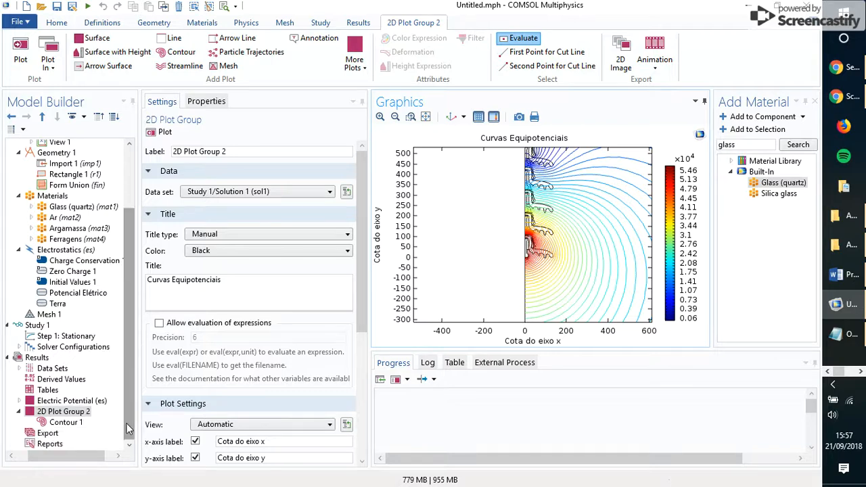
click(76, 422)
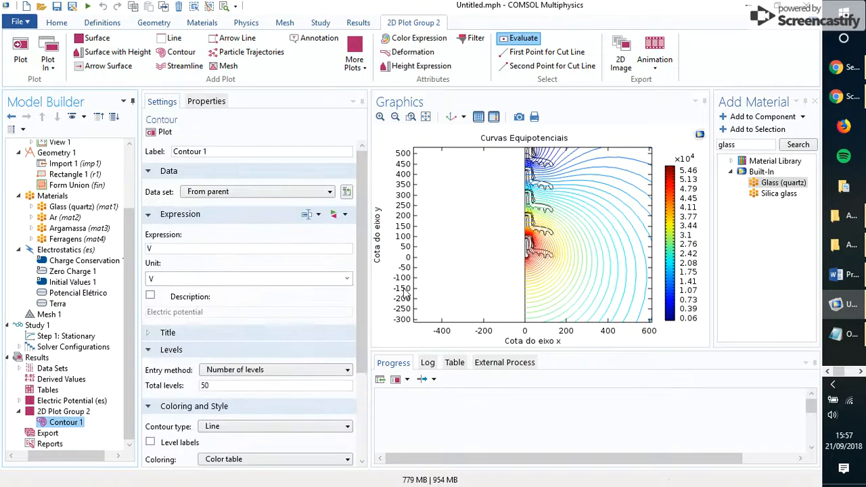
click(42, 401)
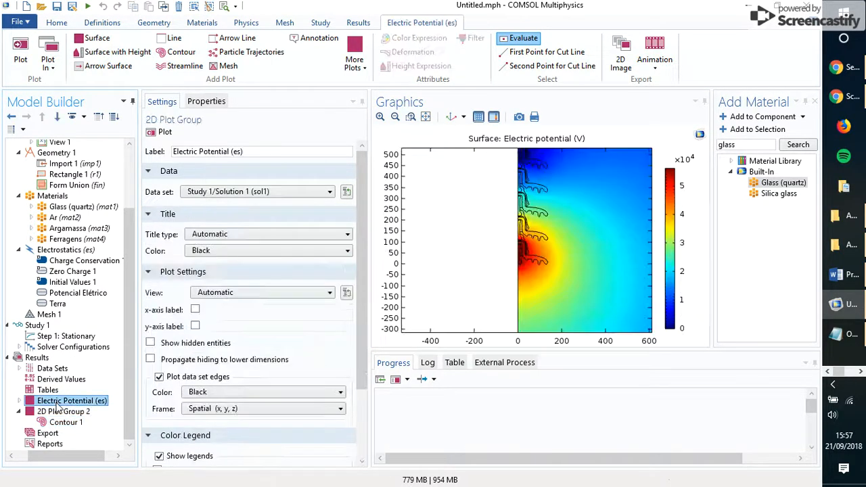
- Switch to the Word practice guide, read which graphs the exercise requires, and return to COMSOL
click(837, 274)
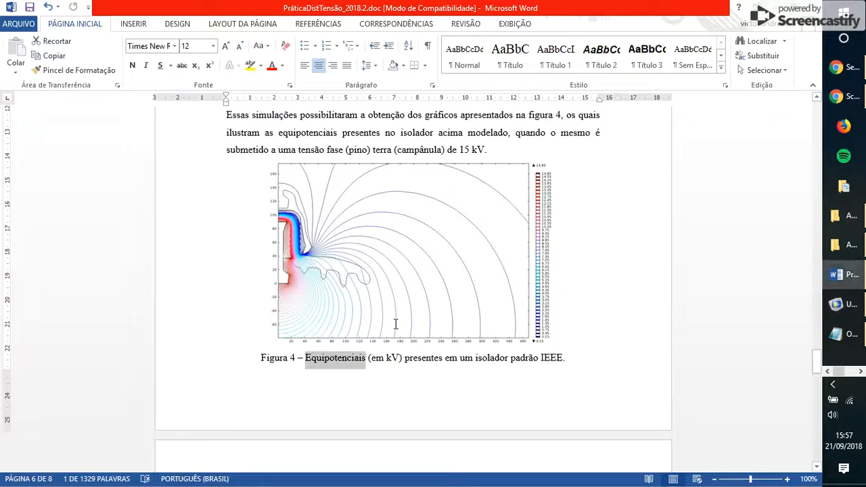
scroll(396, 323, down, 5)
scroll(395, 324, down, 15)
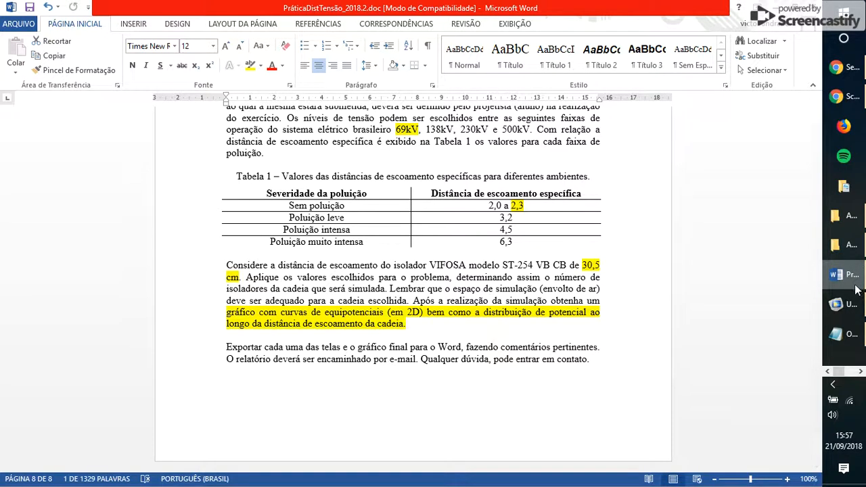
click(837, 303)
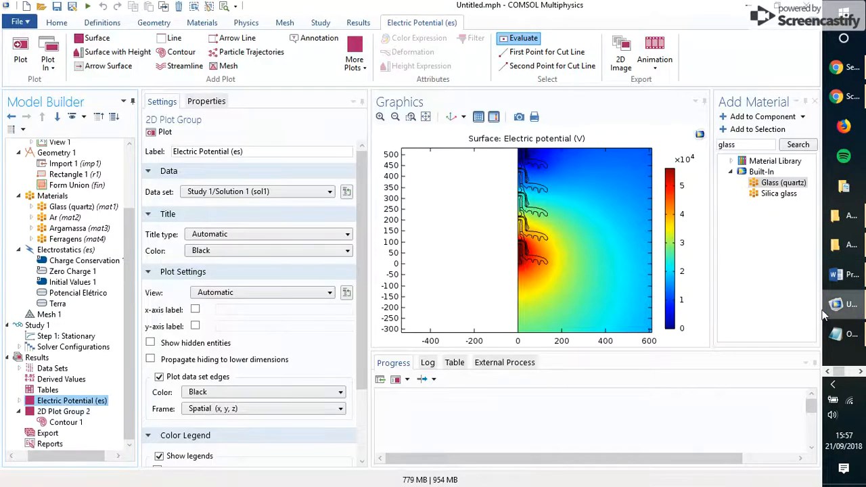
- Add a 1D Plot Group to the model's Results
click(37, 358)
right_click(36, 358)
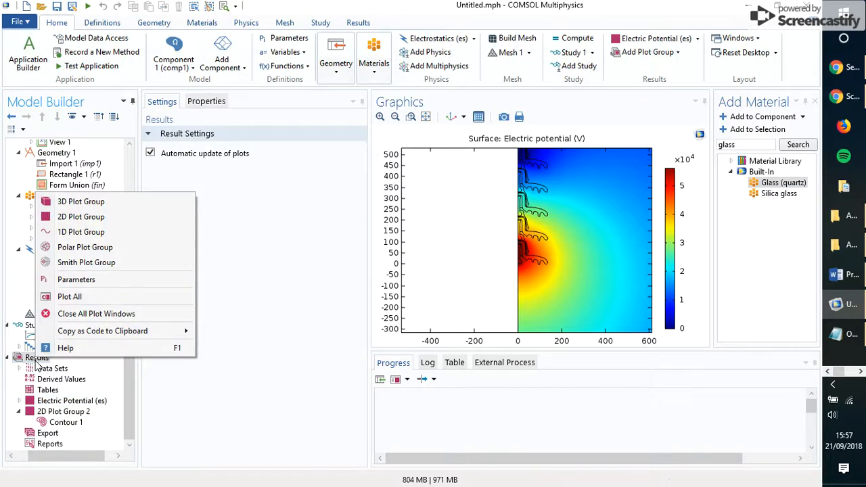
click(98, 232)
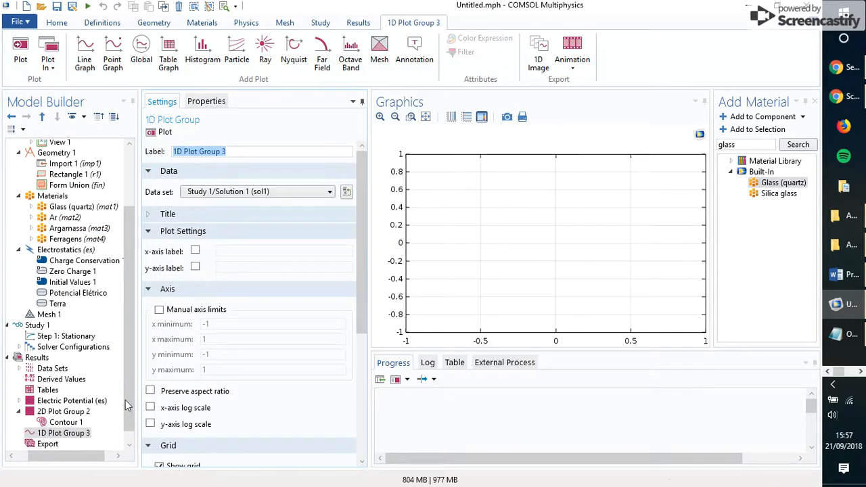
- Add a Line Graph to the new 1D plot group
scroll(127, 405, down, 1)
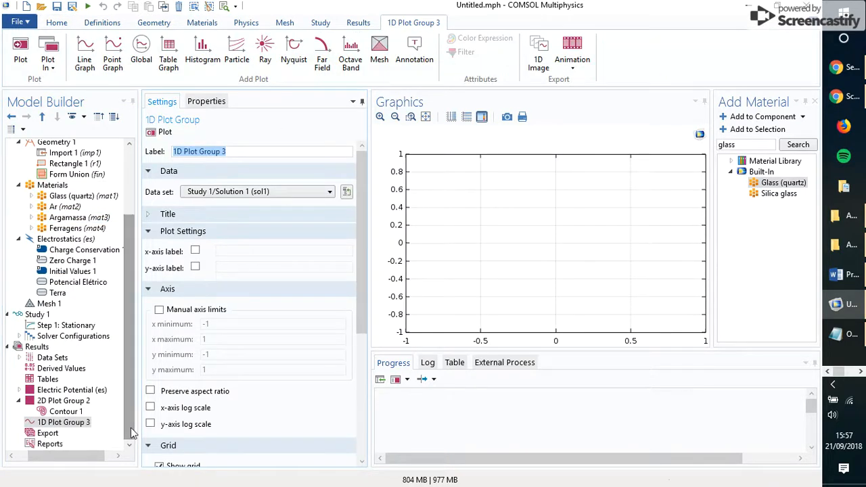
click(60, 423)
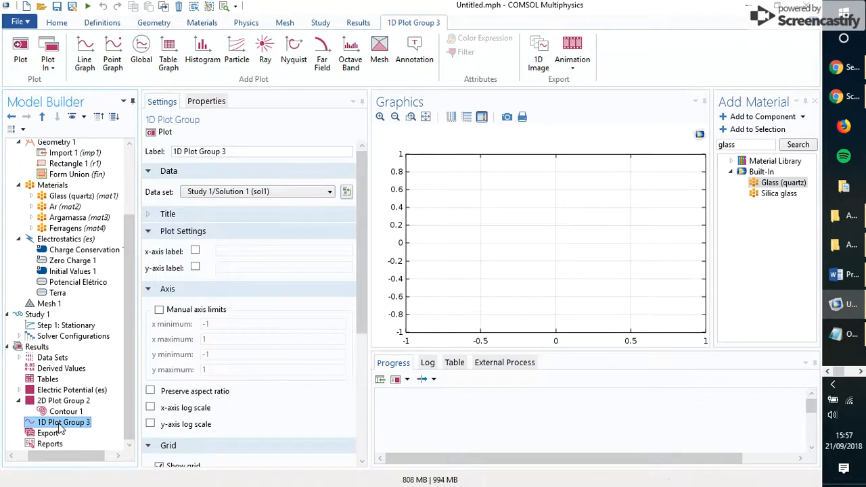
right_click(60, 424)
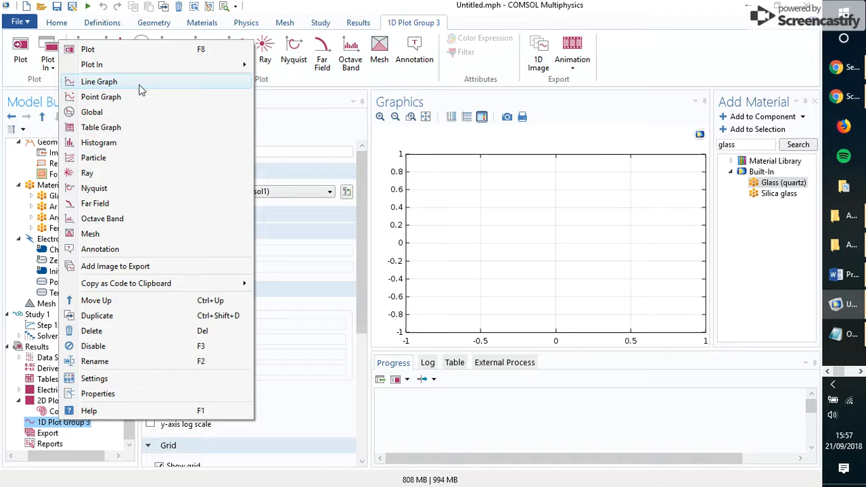
click(102, 82)
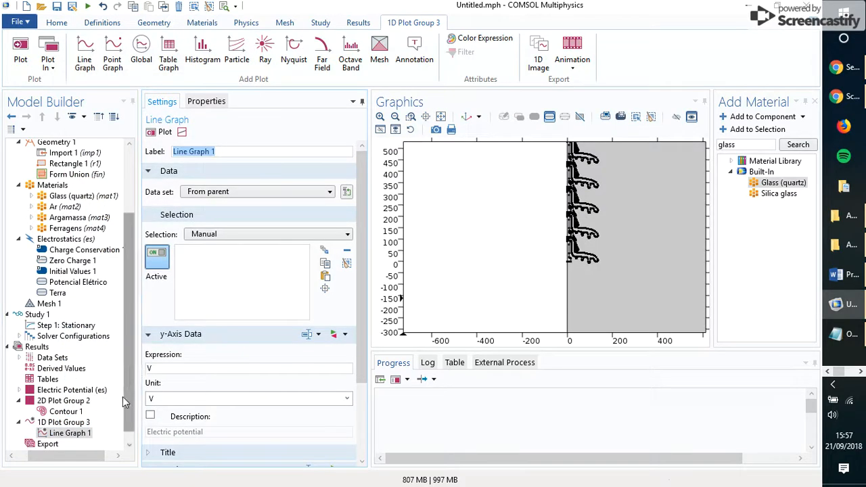
click(73, 437)
- Set the line graph's boundary selection to Distância de Escoamento, keeping the data set from the parent
scroll(134, 305, up, 3)
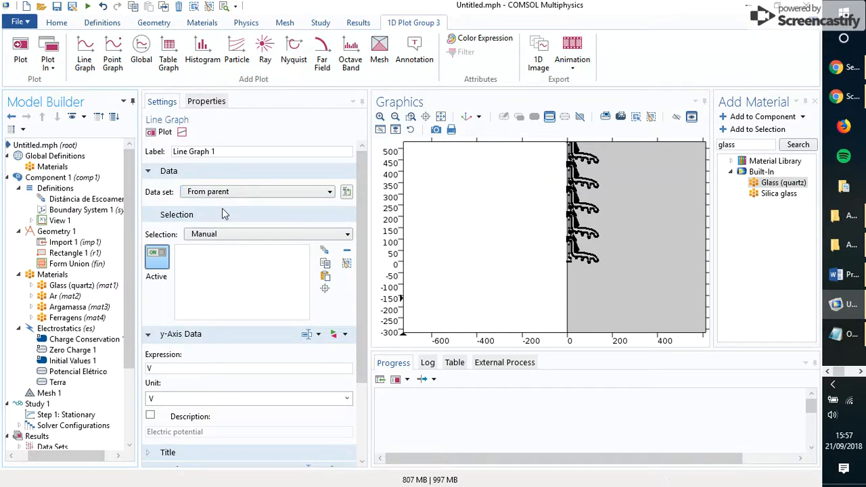
click(230, 192)
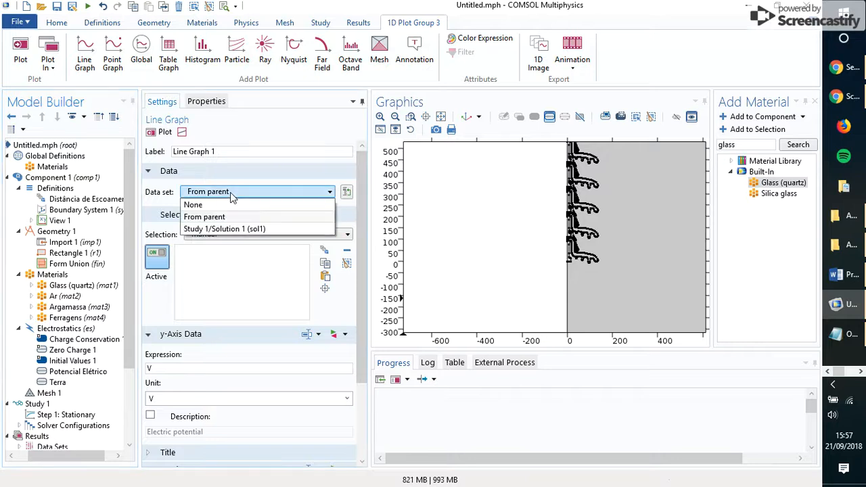
click(230, 192)
click(204, 234)
click(205, 234)
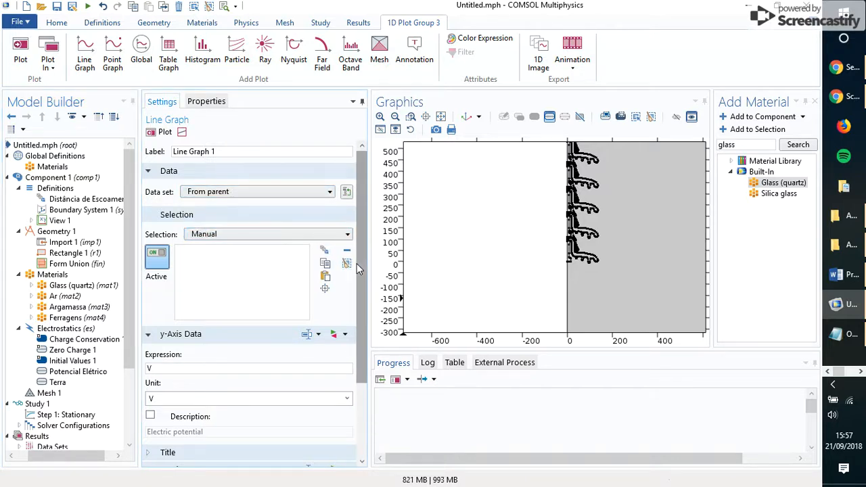
drag(357, 263, 359, 273)
click(253, 179)
click(249, 203)
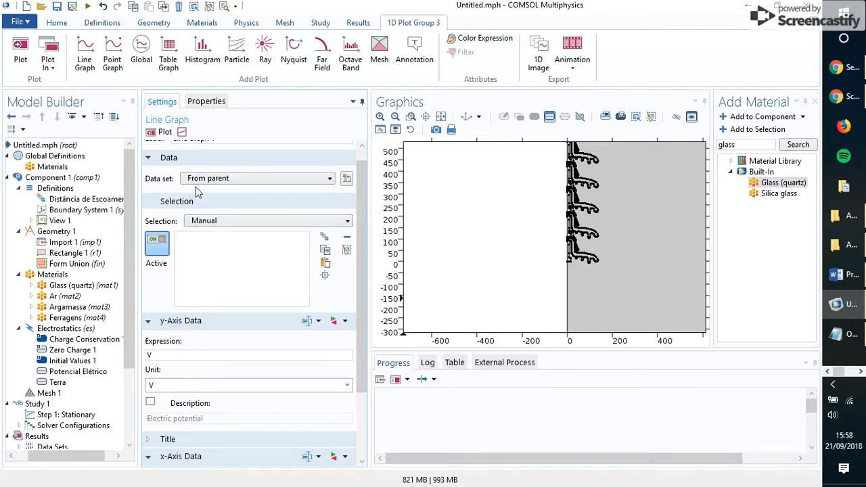
click(234, 223)
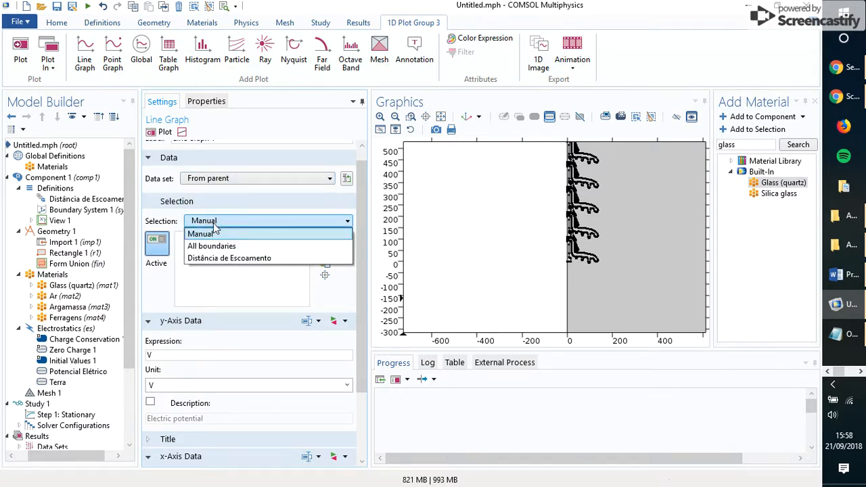
click(233, 258)
- Plot the line graph of electric potential V against arc length
scroll(361, 284, down, 3)
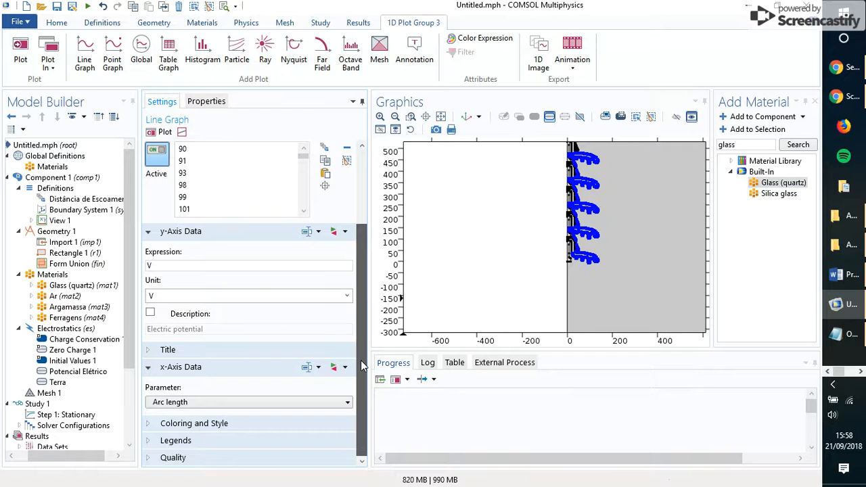
drag(360, 325, 360, 205)
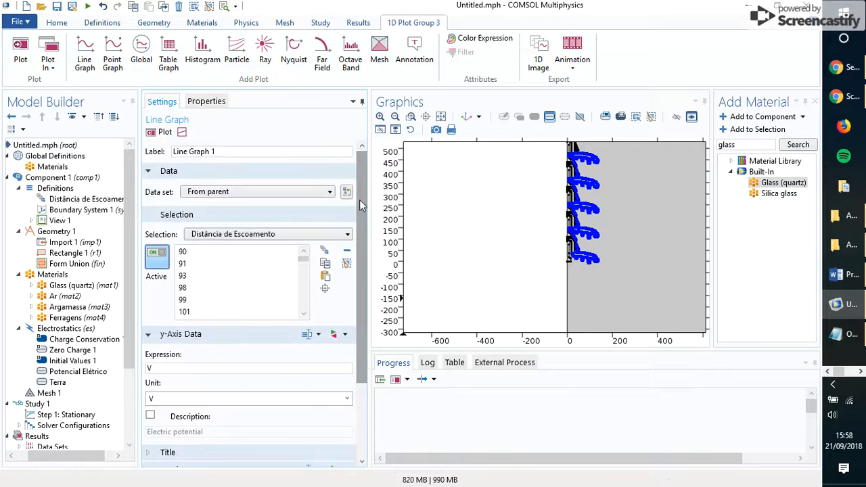
click(164, 131)
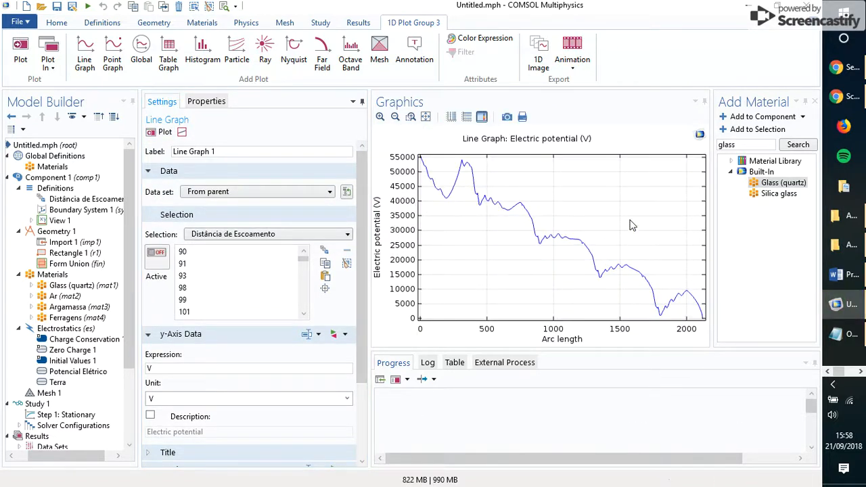
- Look over the line graph's axis data settings, then switch to Word and find the Figura 5 voltage distribution example
drag(365, 259, 363, 293)
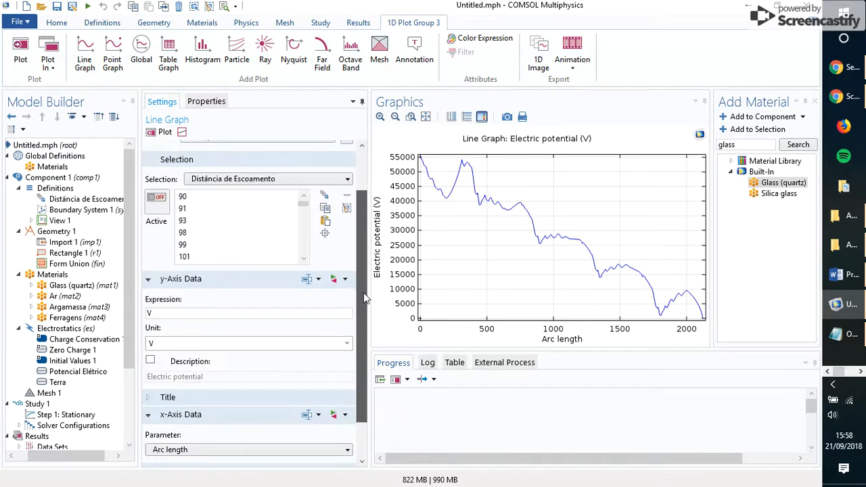
scroll(365, 295, down, 1)
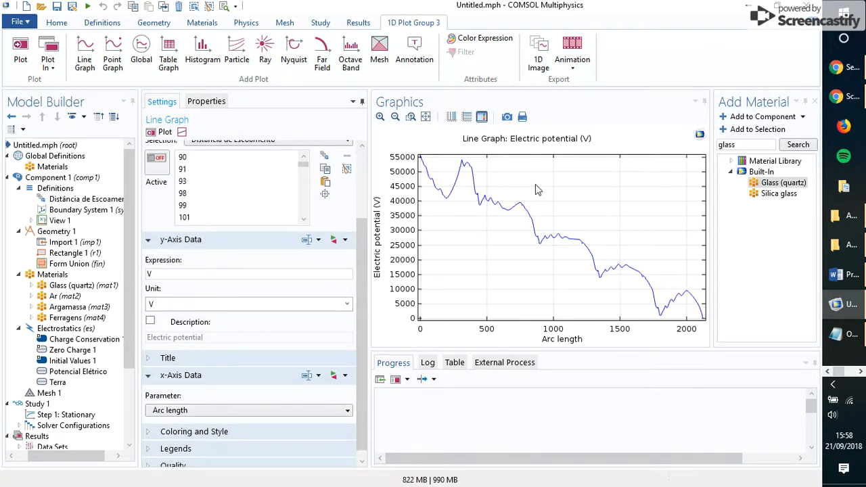
click(844, 274)
scroll(470, 307, up, 8)
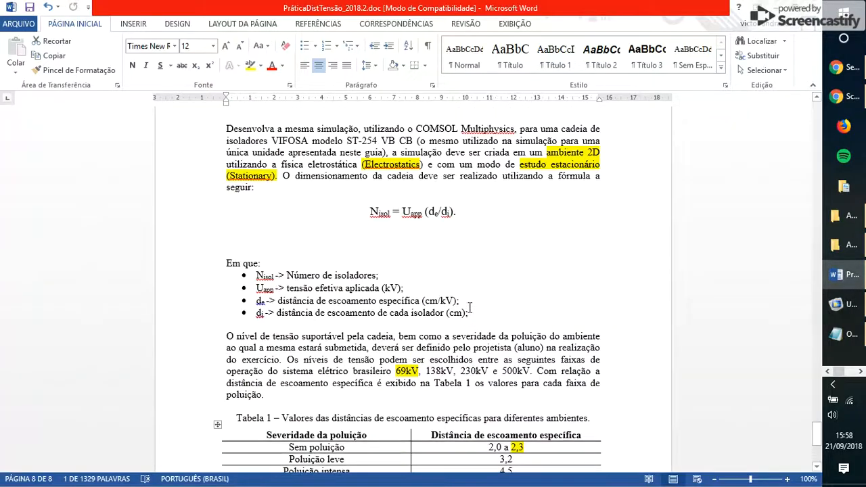
scroll(469, 308, down, 8)
scroll(470, 307, up, 15)
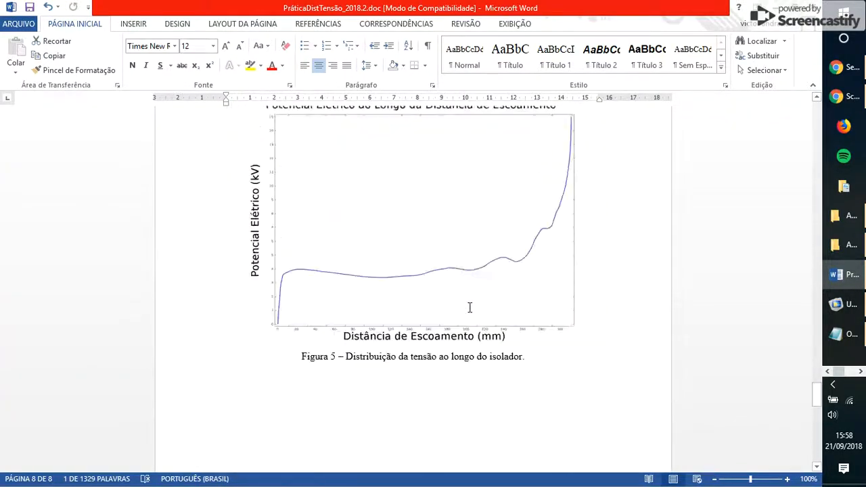
- Study the Figura 5 voltage curve, switch to COMSOL, and check the voltage applied in the Potencial Elétrico boundary condition
scroll(453, 308, down, 4)
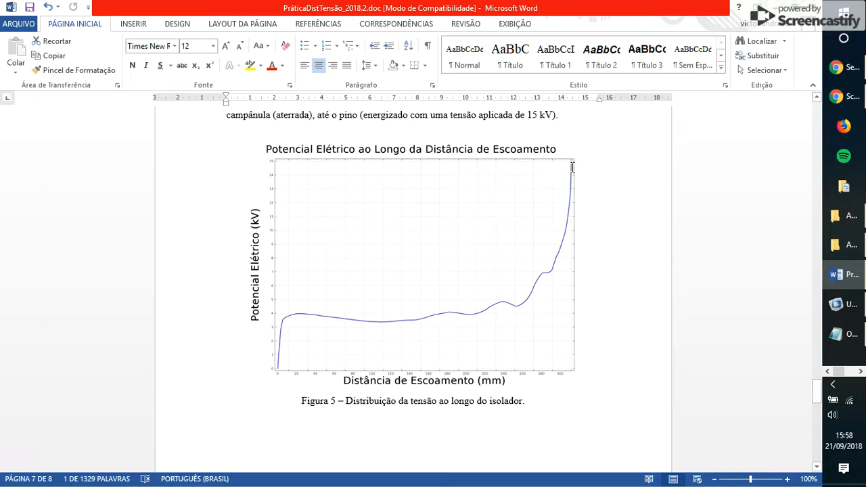
click(839, 303)
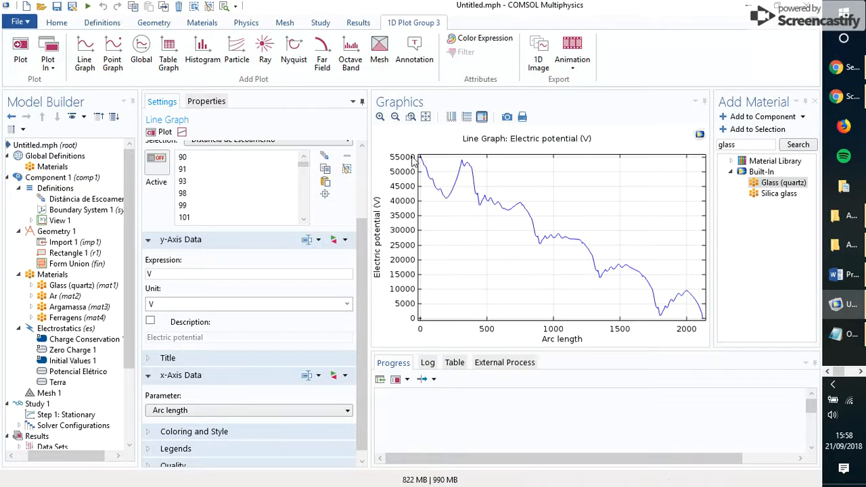
click(67, 372)
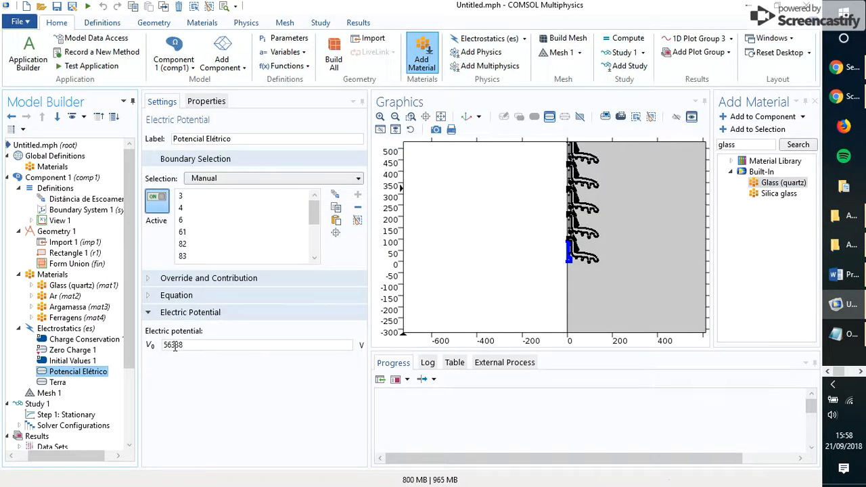
drag(129, 304, 135, 443)
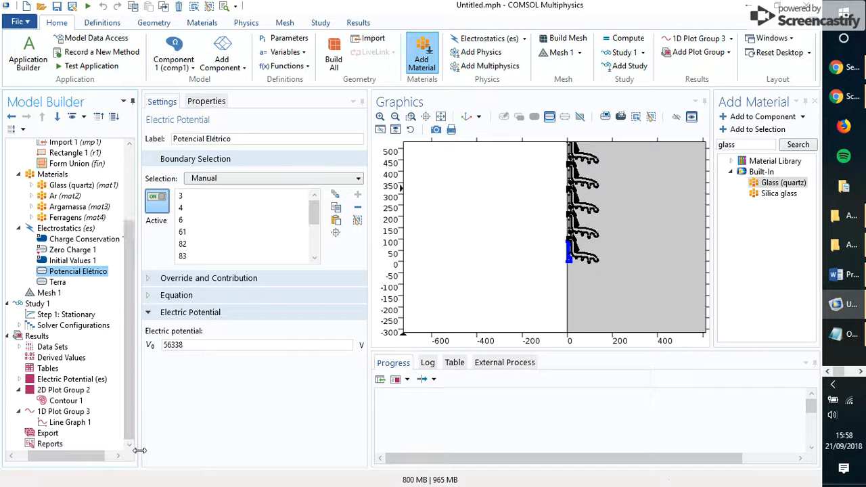
- Set the line graph's x-axis parameter to Reversed arc length and replot it
click(70, 422)
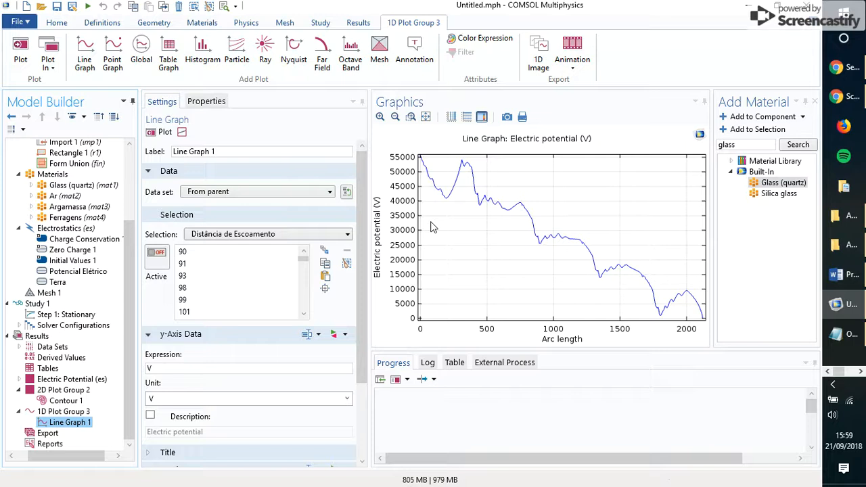
drag(364, 343, 381, 427)
click(194, 402)
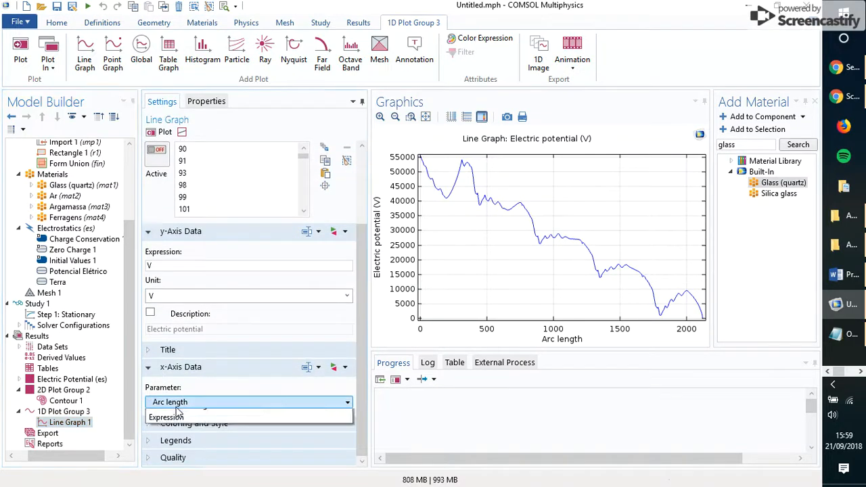
click(206, 427)
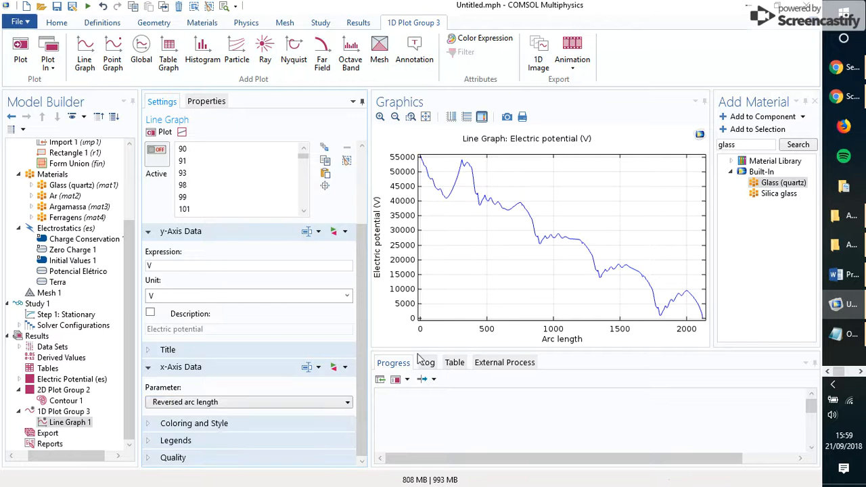
click(163, 132)
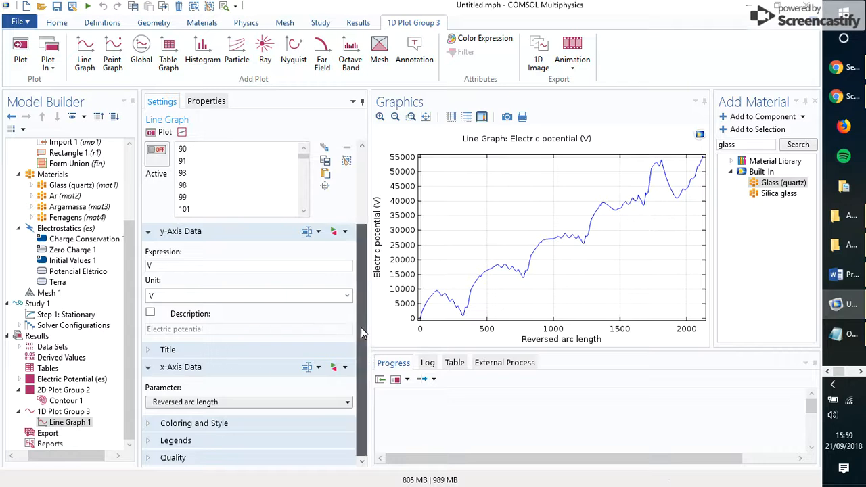
- Set the line graph's line width to 3, keep the solid line style, and replot it
click(189, 425)
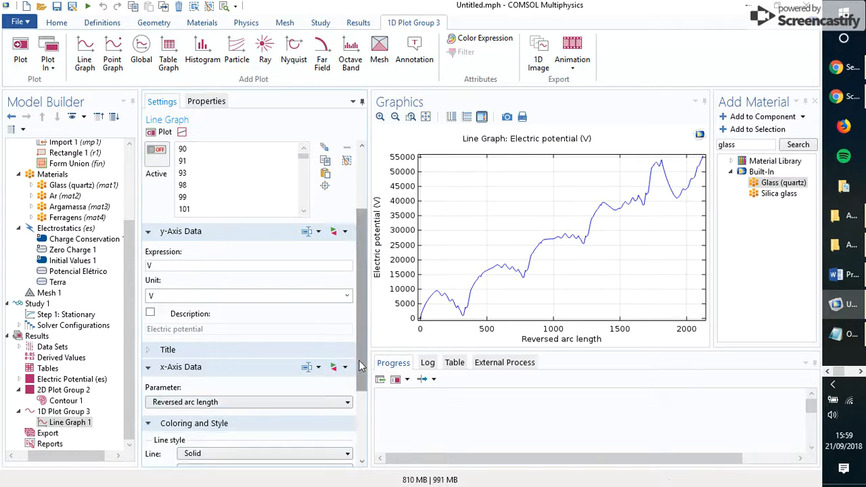
scroll(284, 379, down, 3)
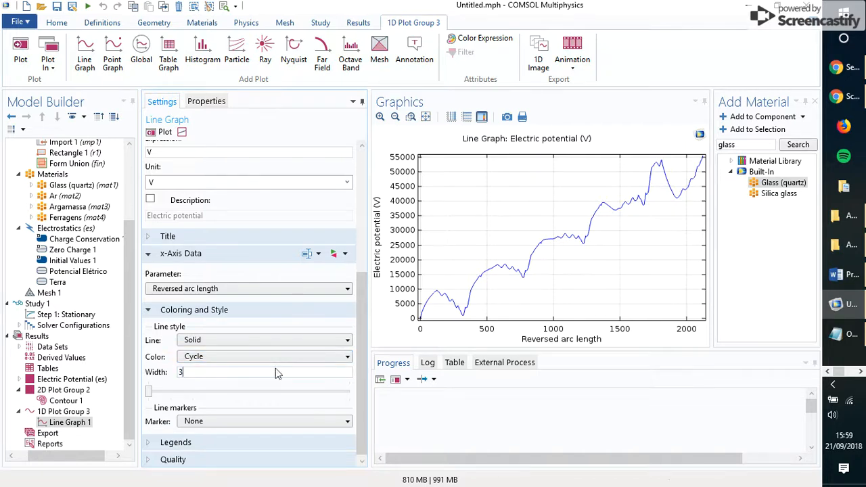
click(165, 131)
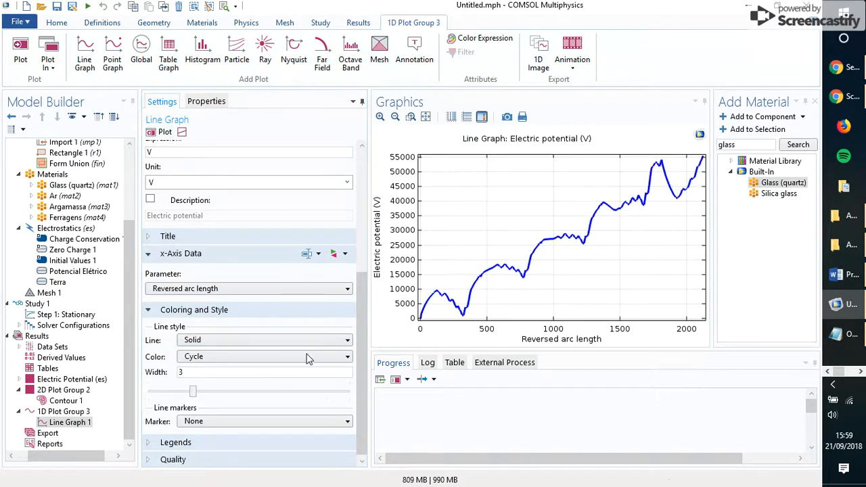
click(203, 339)
click(208, 339)
- Enable custom x- and y-axis labels for 1D Plot Group 3 and set the y-axis label to "Potencial Elétrico"
click(67, 411)
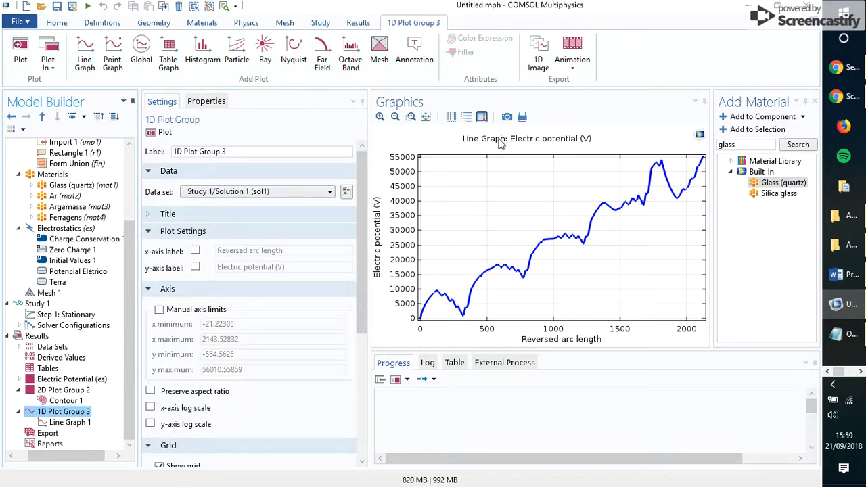
click(195, 250)
click(195, 266)
drag(287, 266, 174, 260)
text(Potencial El)
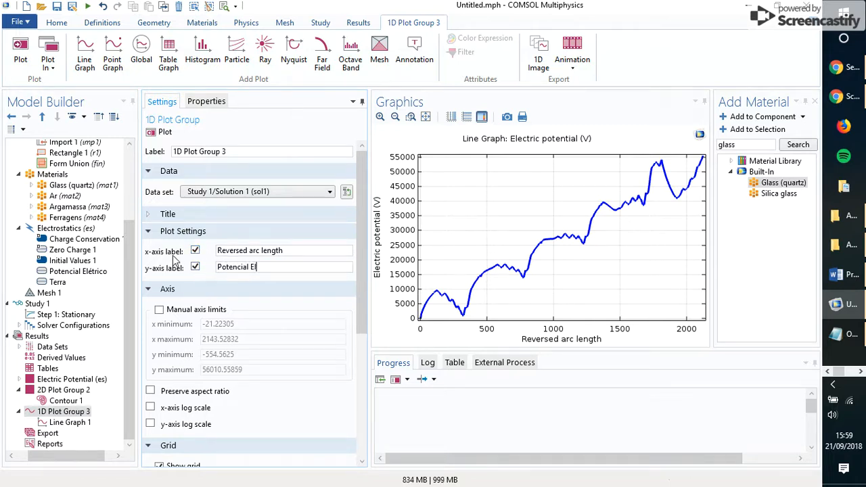
text(étrico)
- Set the plot group's x-axis label to "Ditância de Escoamento a partir da estrutura (mm)"
drag(302, 250, 173, 254)
text(Ditância de Escoamento a parti)
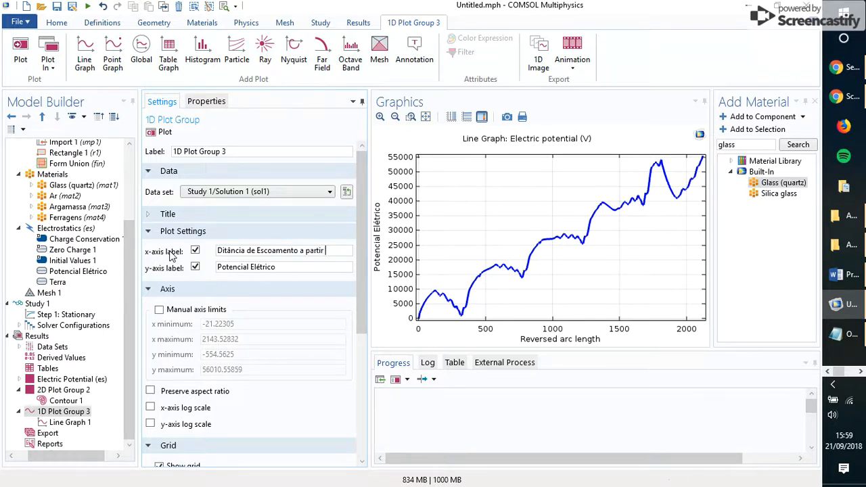
text(rutura ()
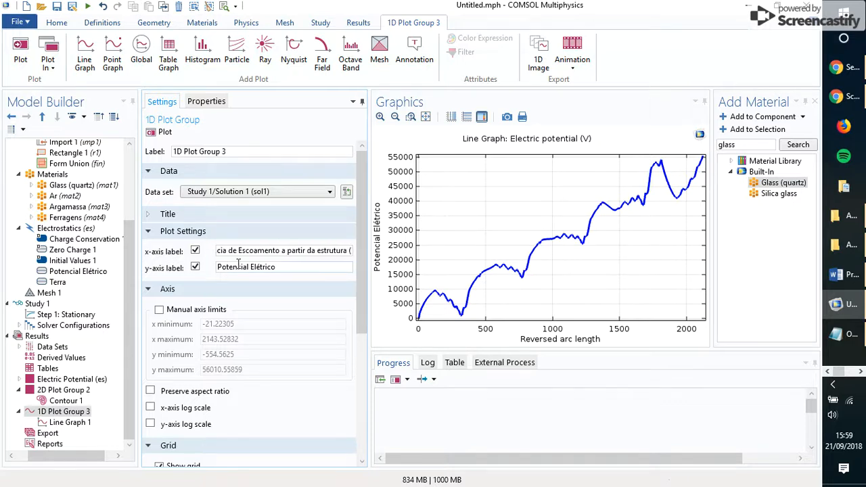
text(mm))
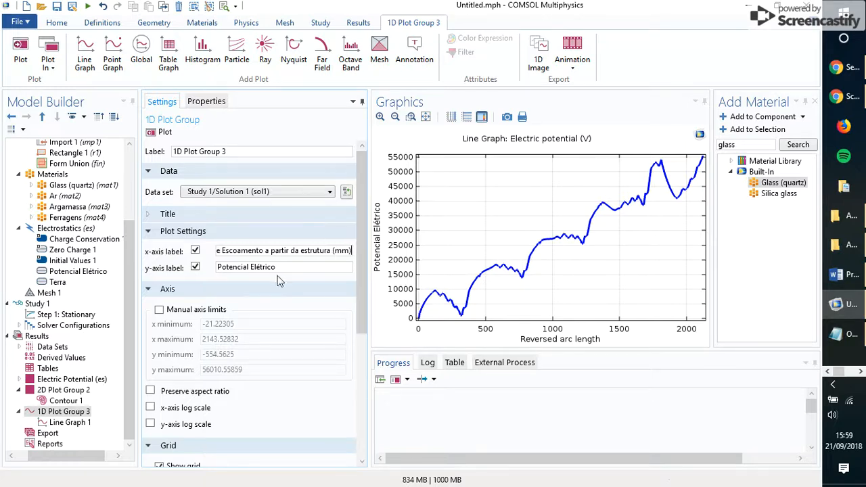
- Add the unit "(V)" to the end of the y-axis label and replot the graph
click(291, 266)
text(()
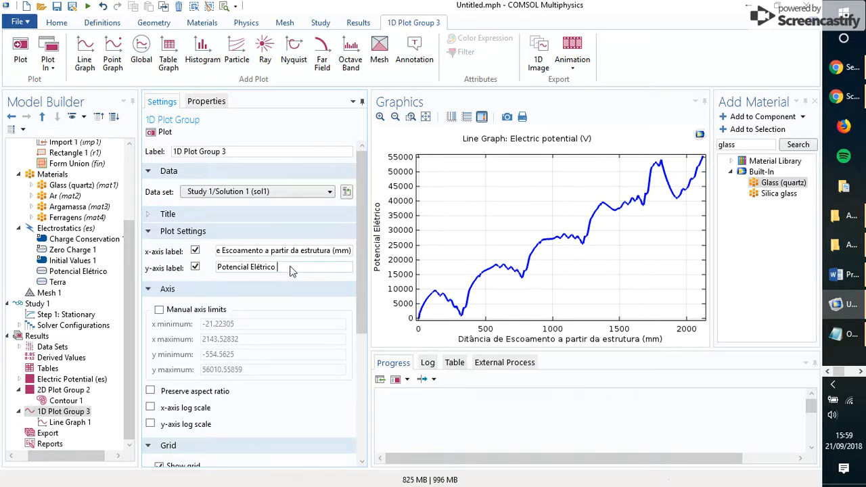
text(V))
click(167, 133)
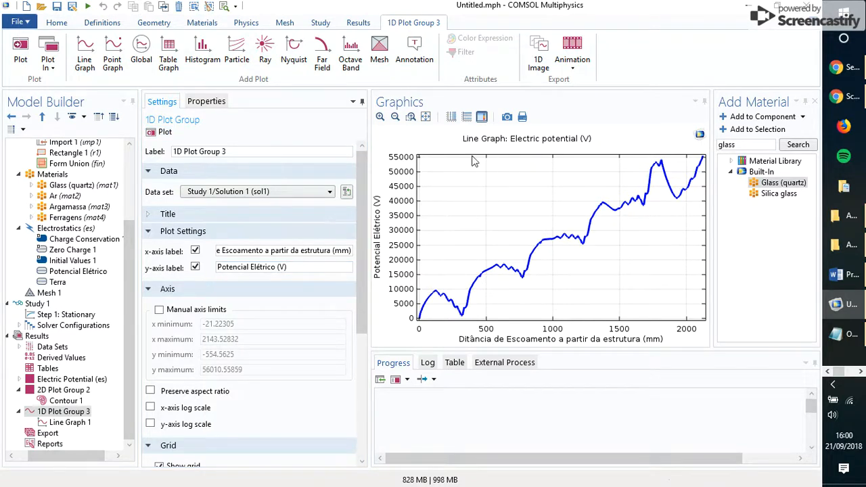
- Set the title type of 1D Plot Group 3 to Manual
click(157, 219)
click(230, 234)
click(248, 272)
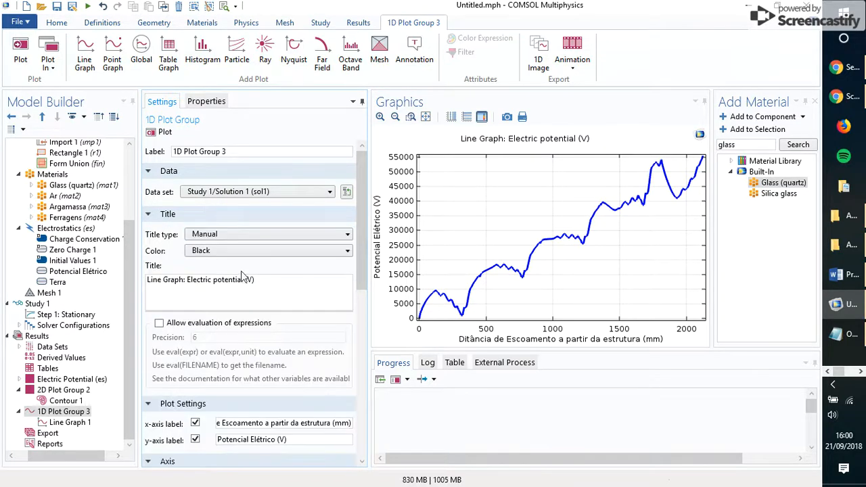
- Check Figura 5's title in Word and set the COMSOL plot title to "Potencial Elétrico ao longo da distância de escoamento", replotting the graph
drag(291, 283, 147, 279)
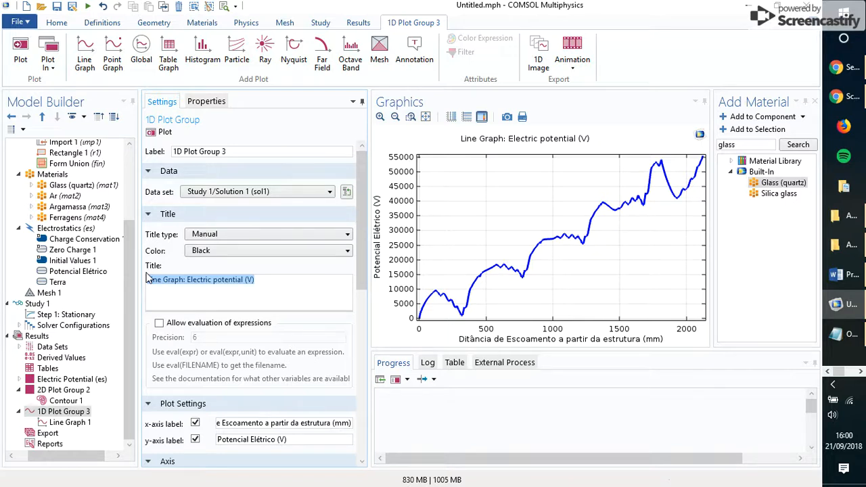
click(843, 273)
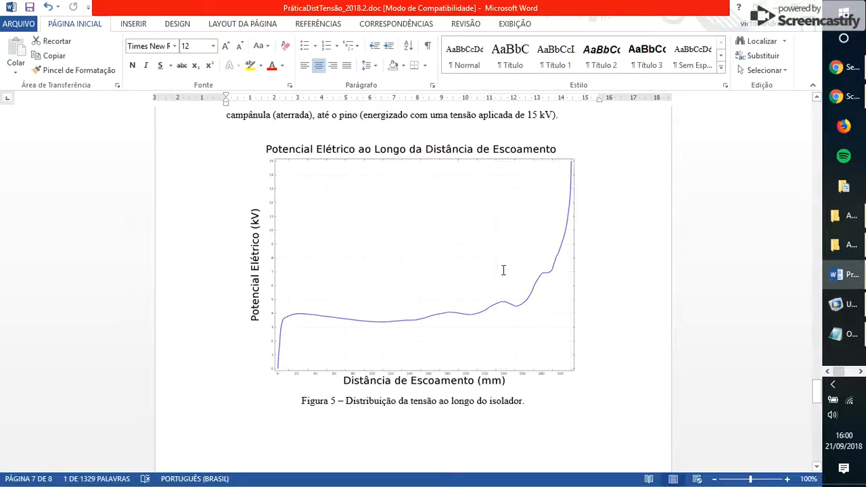
click(340, 154)
click(678, 208)
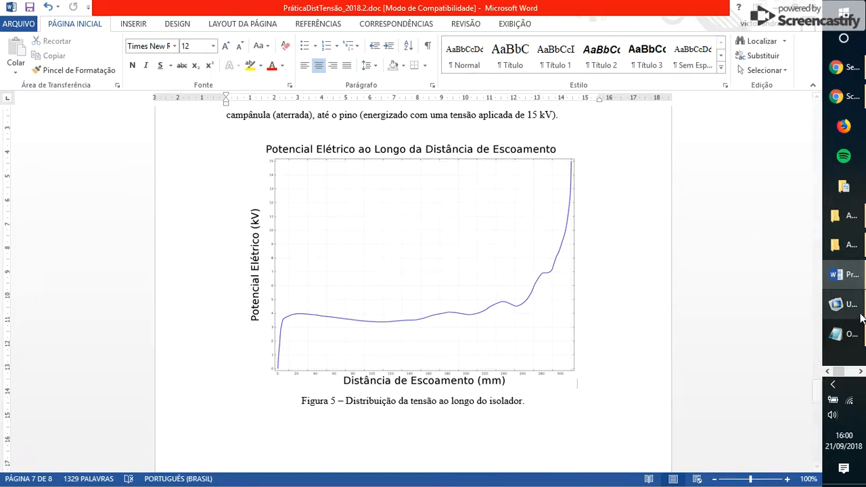
click(843, 304)
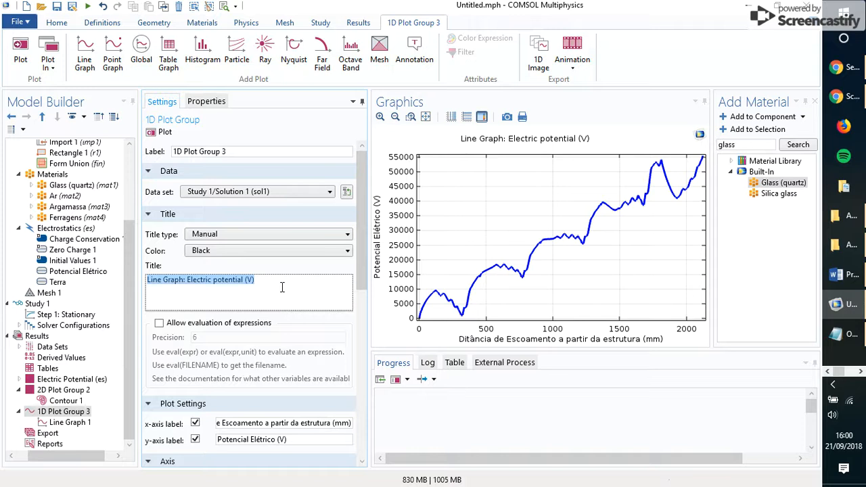
text(Potencial Elétrico ao)
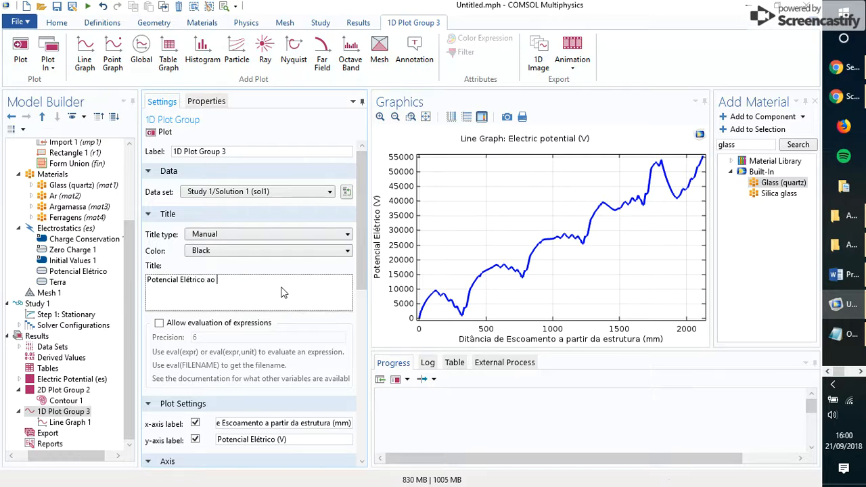
text(longo da distância de escoamento)
click(162, 133)
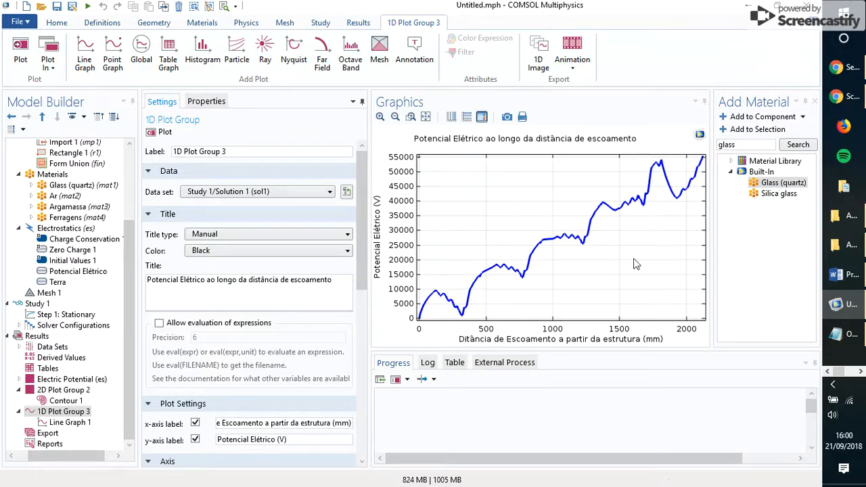
- Enlarge the graphics area in height and width so the line graph is drawn larger
drag(583, 349, 583, 389)
drag(710, 313, 740, 313)
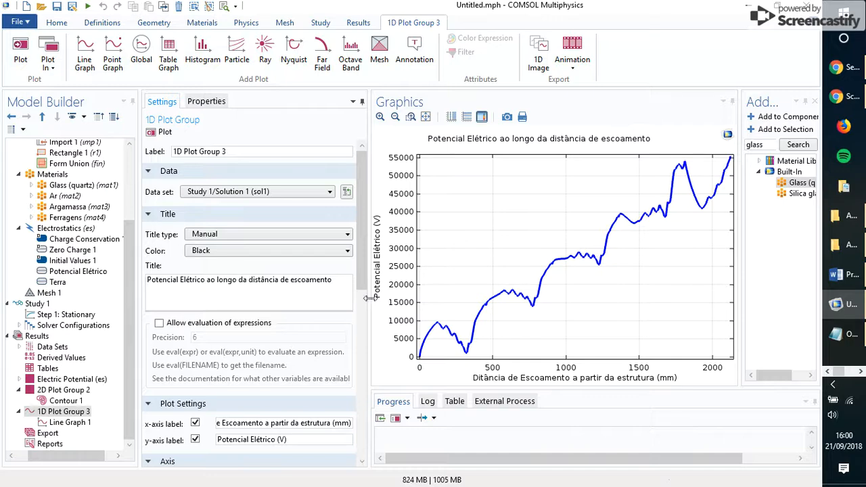
- Switch to Word, read the exercise's closing instructions on the required graphs and their export, and return to COMSOL
click(835, 274)
scroll(708, 229, down, 10)
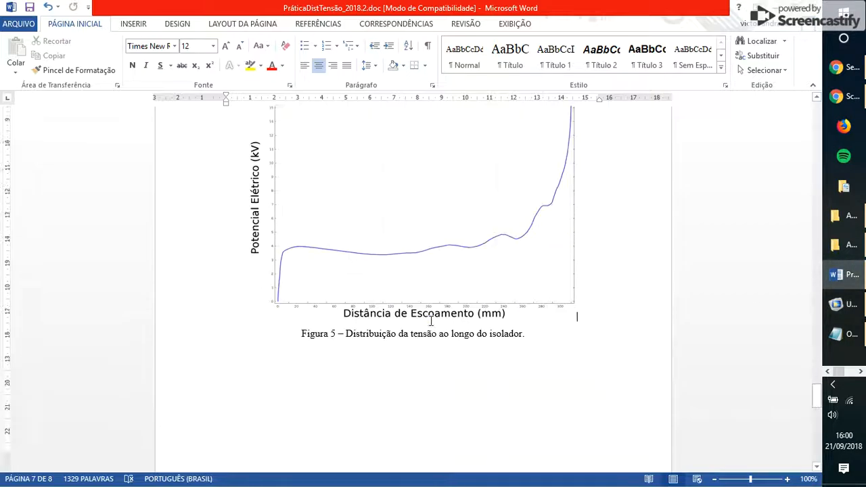
scroll(708, 229, down, 10)
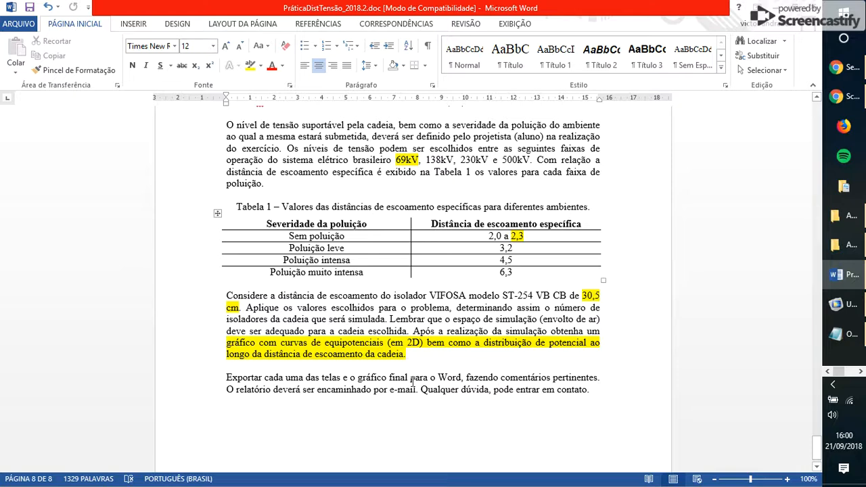
click(835, 303)
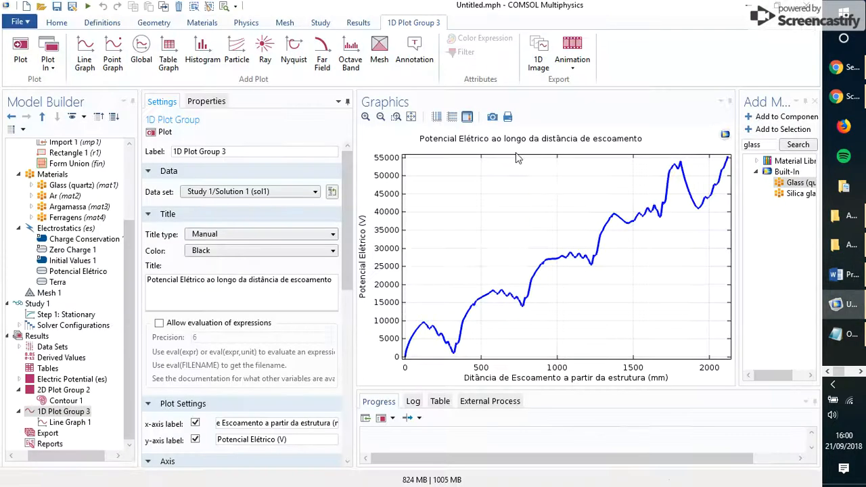
- Start an image snapshot of the line graph as a JPEG file and decline overwriting CurvasEquipotenciais.jpg
click(493, 116)
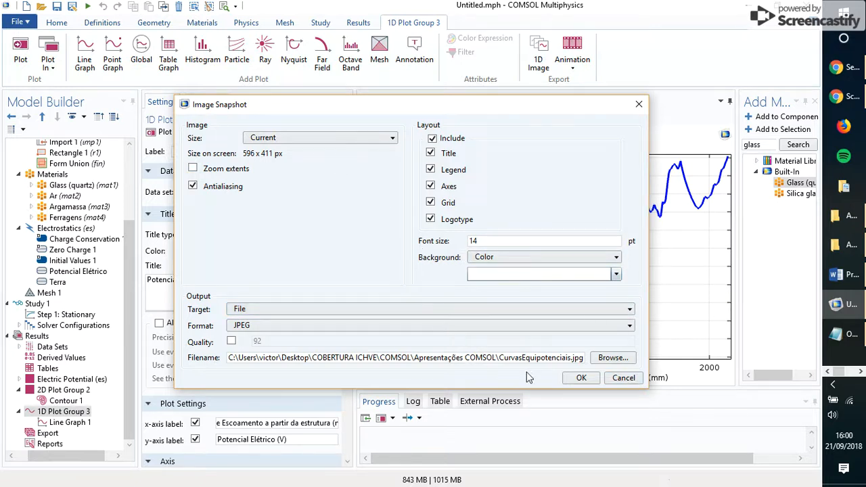
click(581, 378)
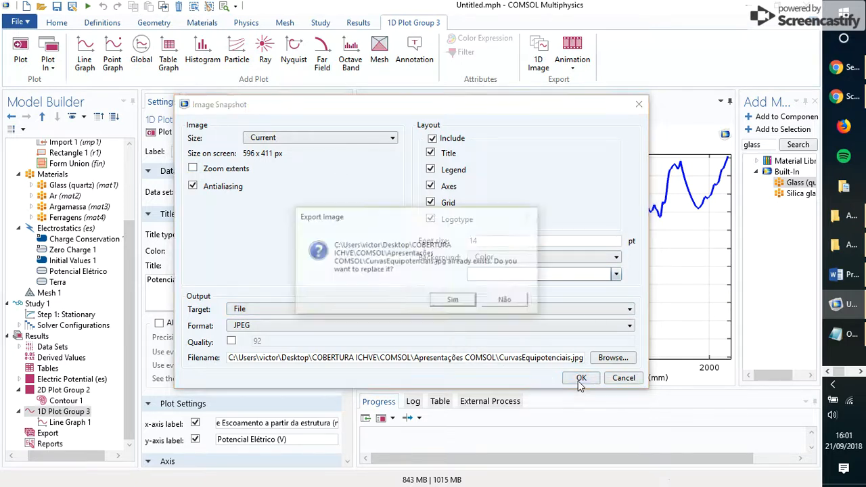
click(521, 305)
- Export the line graph snapshot as a JPEG named Potencial_Dist_escoa.jpg in the Apresentações COMSOL folder
drag(499, 357, 568, 359)
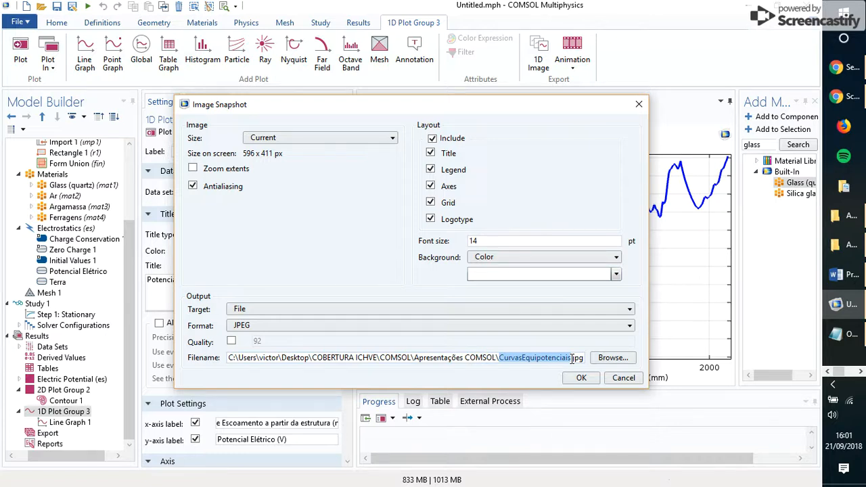
drag(531, 112, 587, 145)
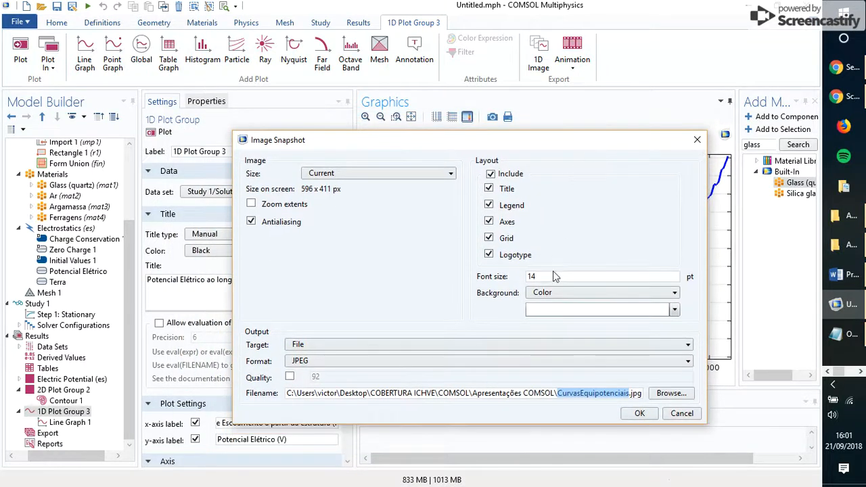
text(Pote)
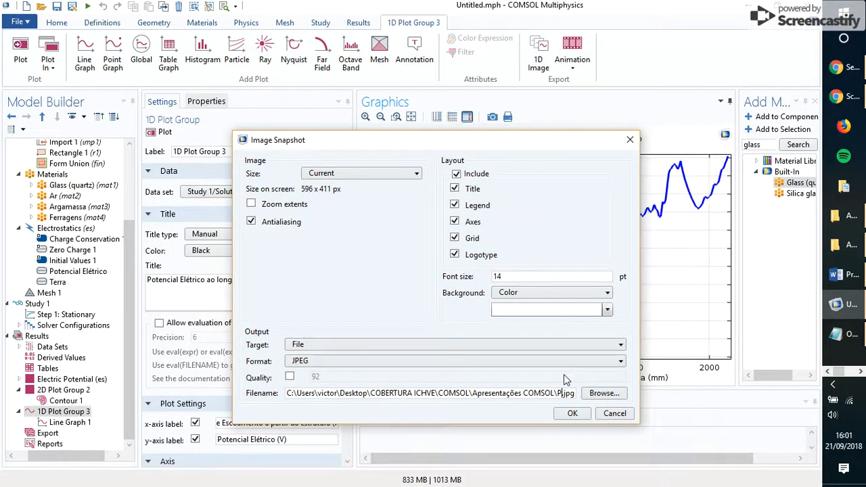
text(ncial_Dis)
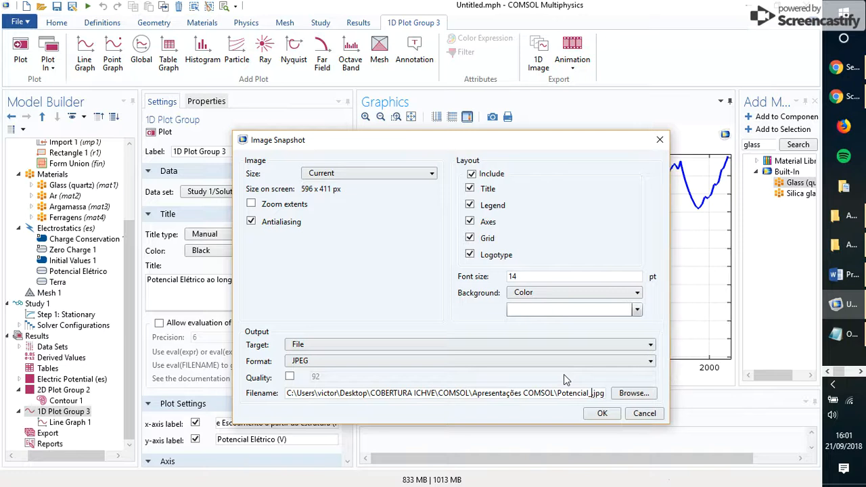
text(t)
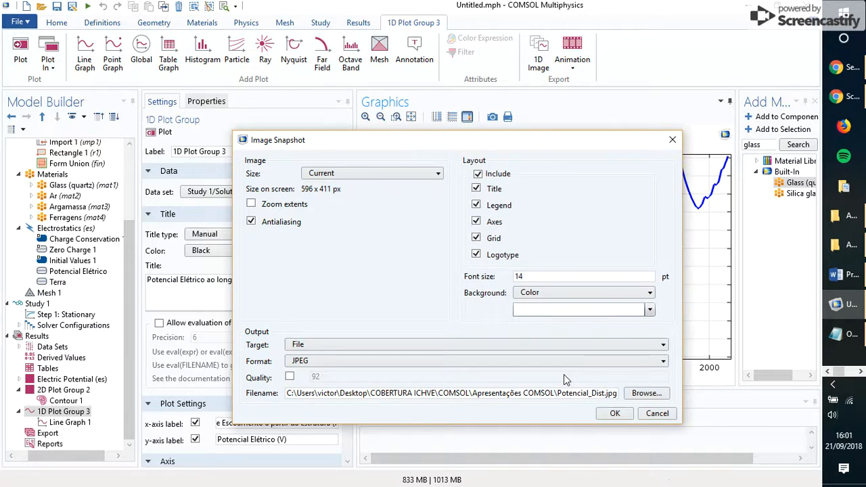
text(_escoa)
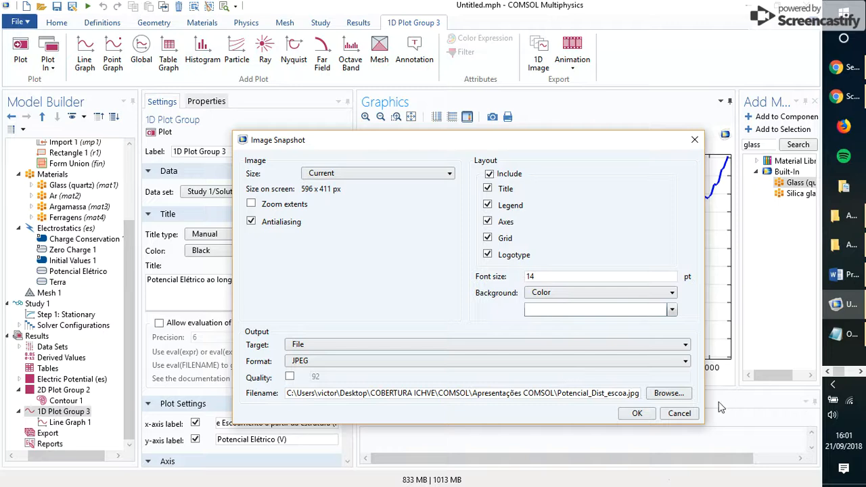
click(636, 414)
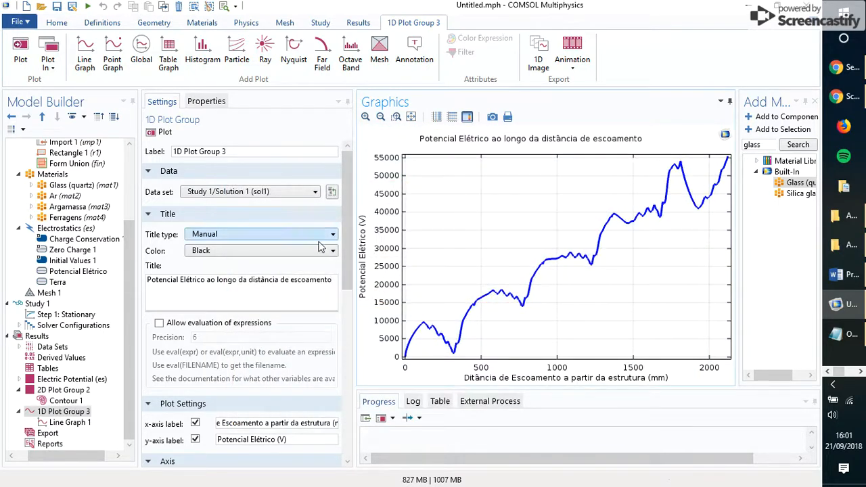
- Switch to the Apresentações COMSOL folder, view Potencial_Dist_escoa.jpg to check the exported graph, and return to COMSOL
mouse_move(857, 256)
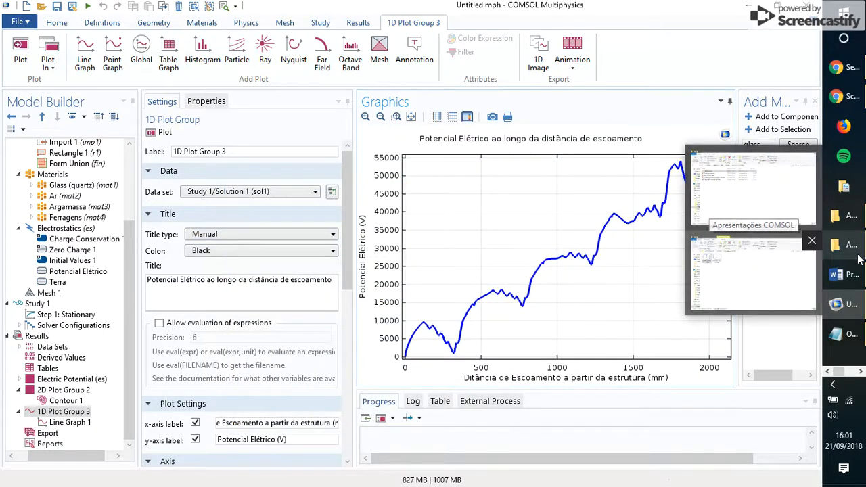
click(751, 271)
click(171, 146)
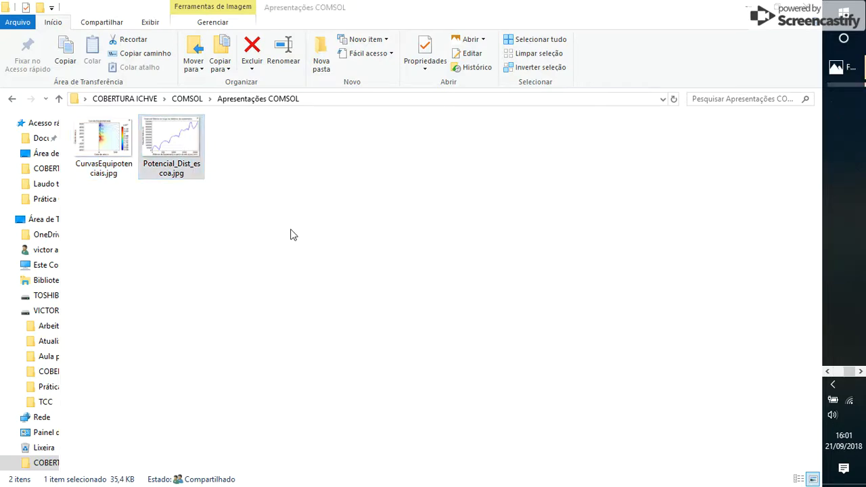
key(Return)
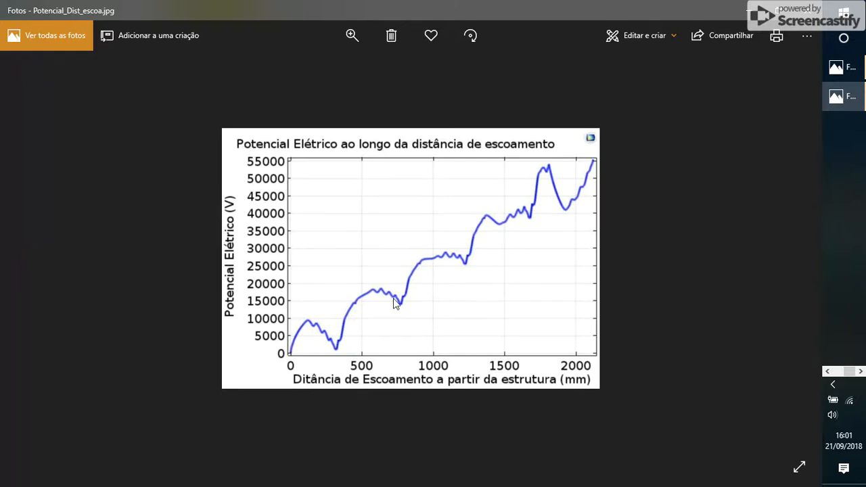
click(807, 10)
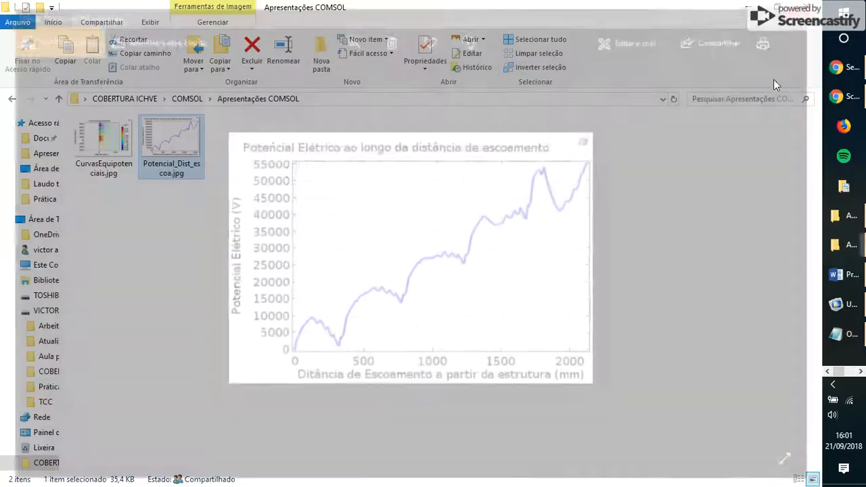
click(837, 303)
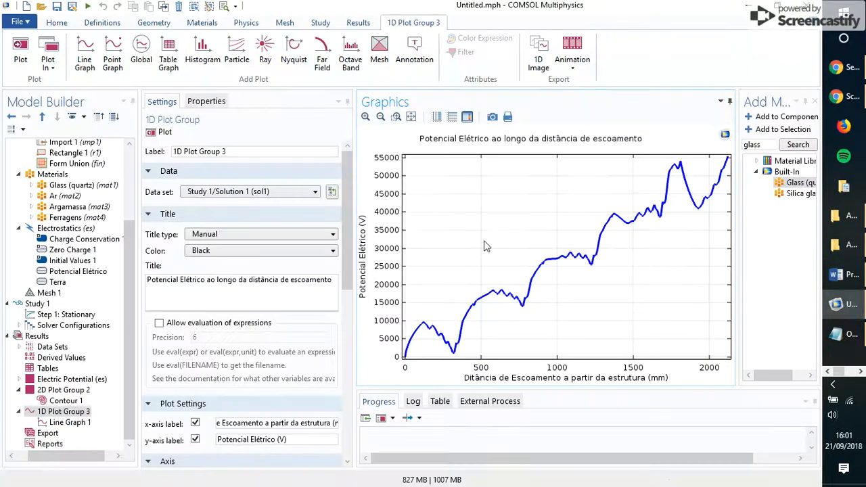
- Export the line graph snapshot again with font size 12 pt, replacing the existing Potencial_Dist_escoa.jpg
click(491, 116)
drag(485, 242, 470, 247)
text(12)
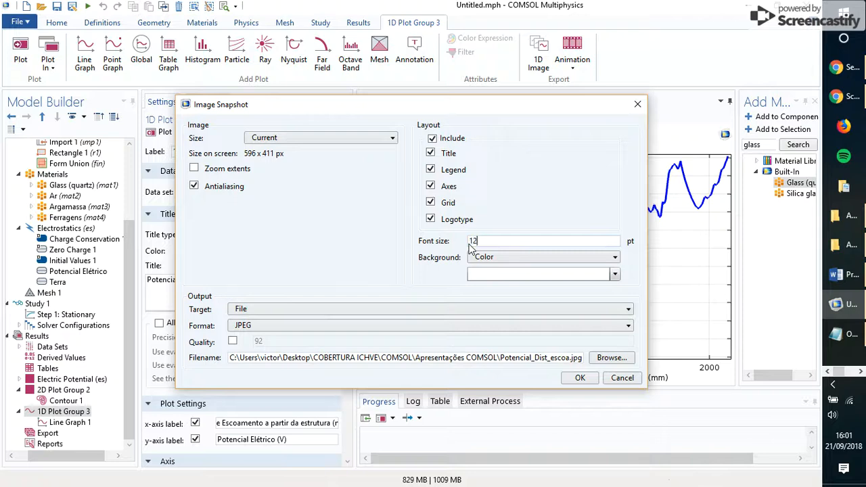
click(580, 377)
click(460, 300)
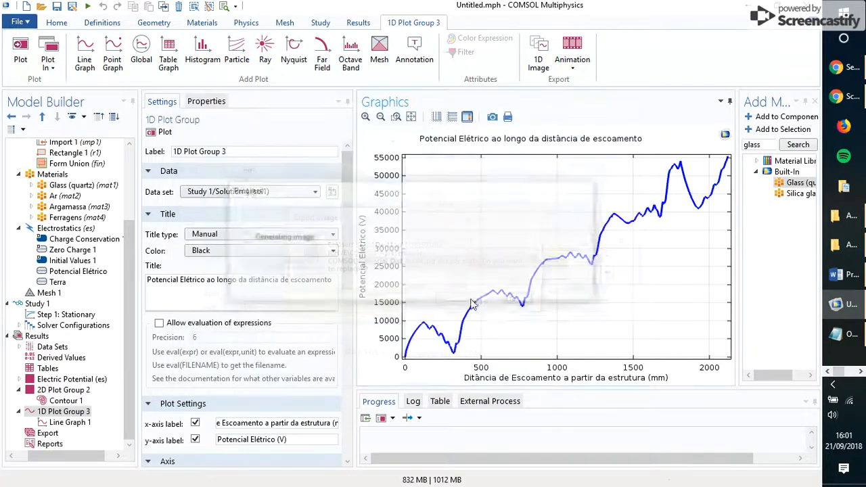
- Open the re-exported Potencial_Dist_escoa.jpg from its folder to check its text size, close it and return to COMSOL
click(839, 242)
double_click(187, 154)
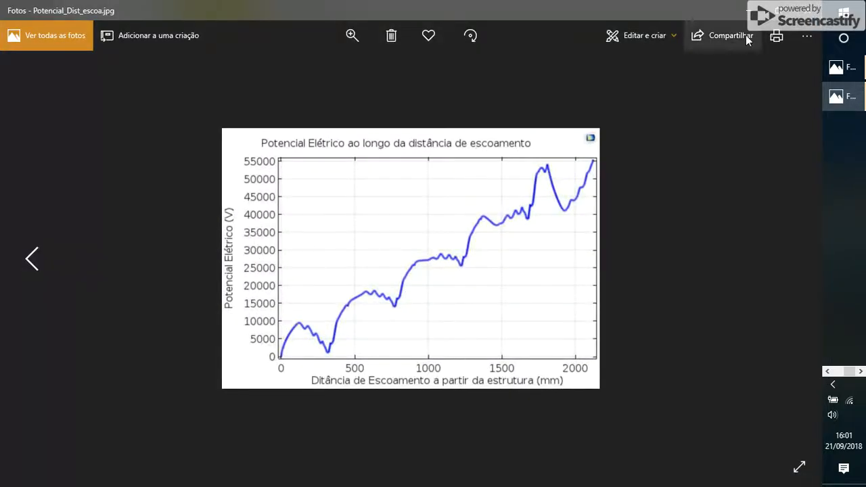
click(807, 11)
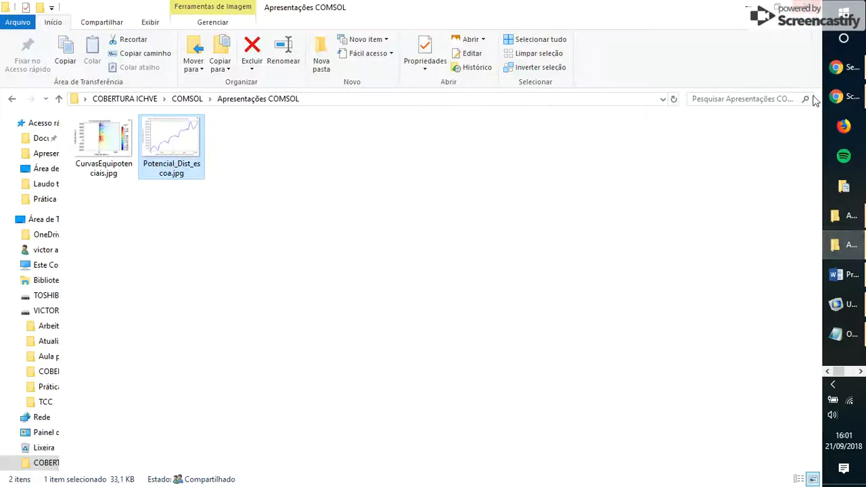
click(843, 303)
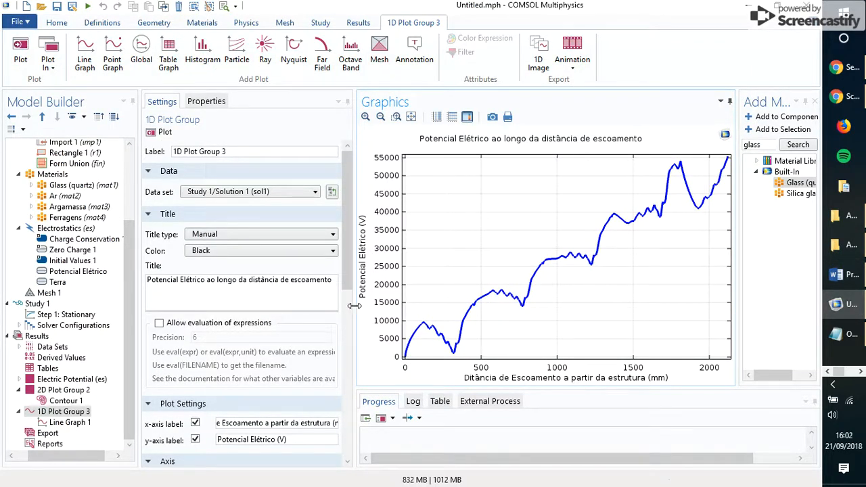
- View the Curvas Equipotenciais plot, return to Line Graph 1 and fit the whole potential curve in the graphics area
mouse_move(355, 306)
mouse_down()
mouse_move(367, 299)
mouse_move(352, 299)
mouse_up()
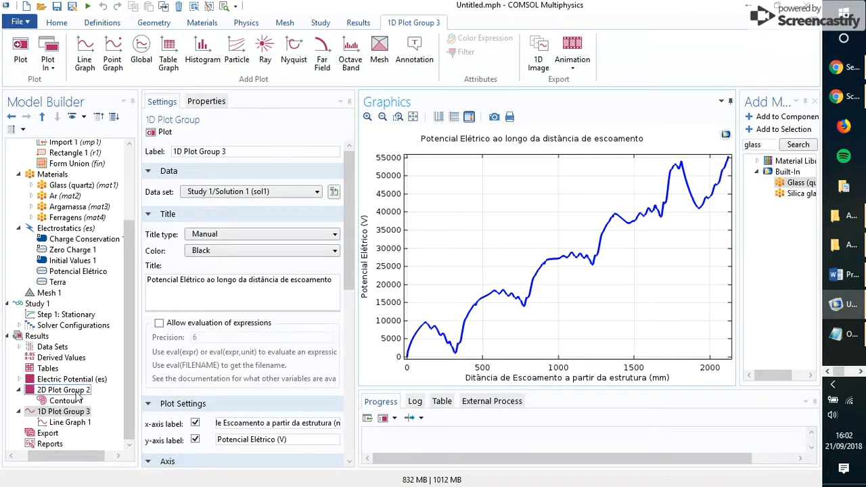
click(77, 392)
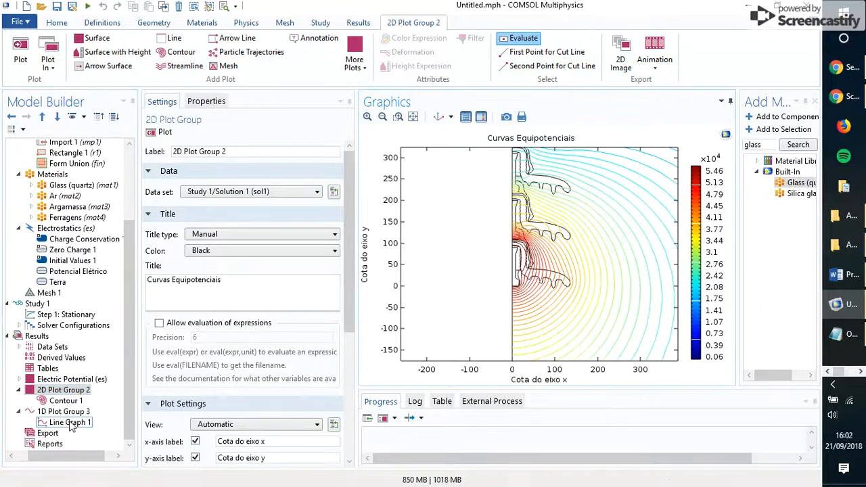
click(67, 422)
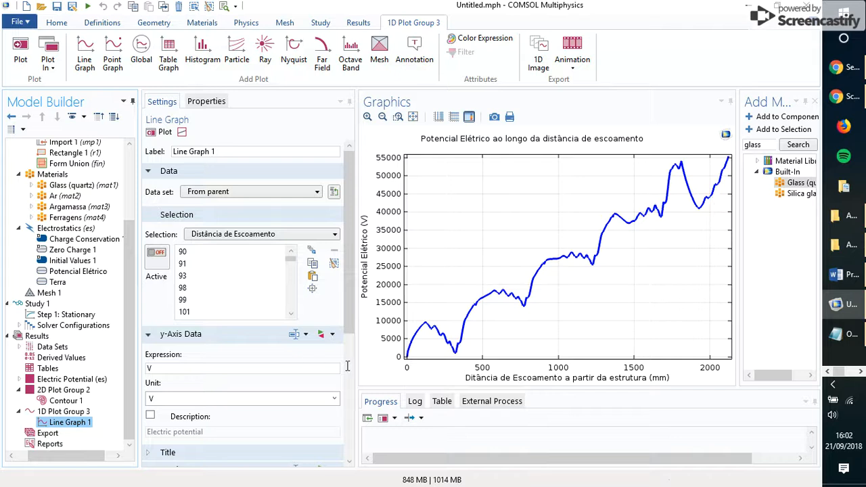
scroll(714, 173, up, 1)
scroll(714, 218, down, 1)
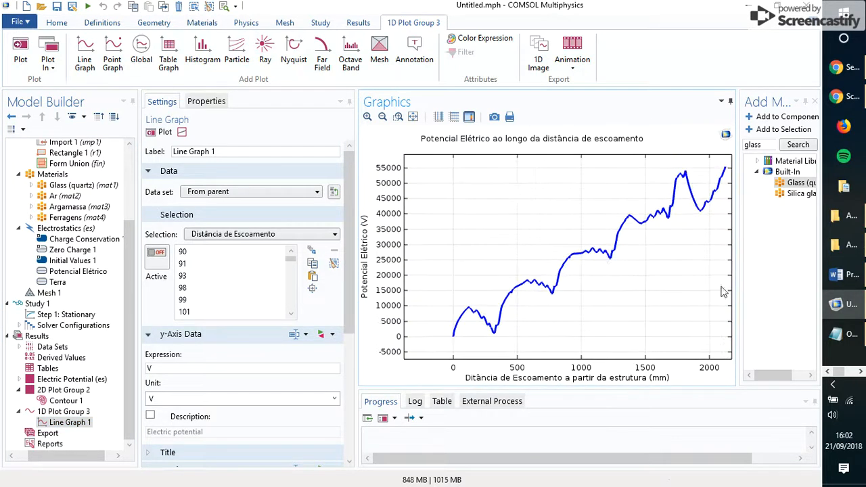
click(413, 116)
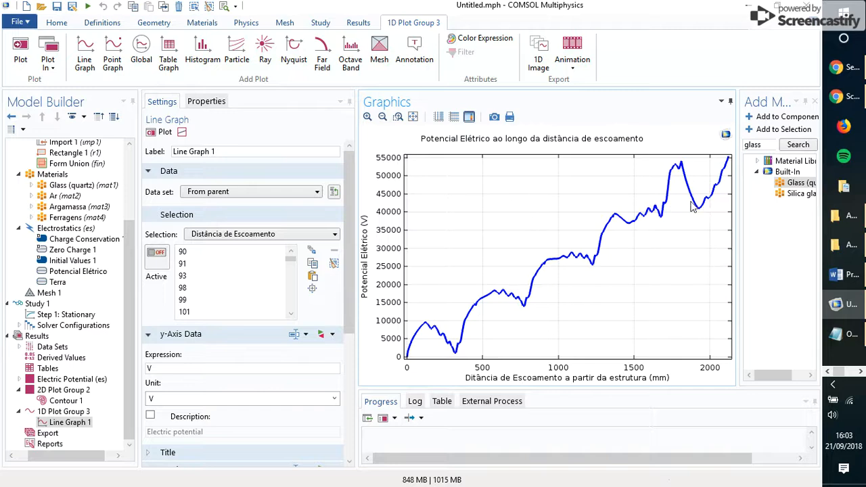
- Examine how the equipotential contours cross the lowest insulator disc's cap, pin and glass skirt in the Contour 1 plot
click(65, 400)
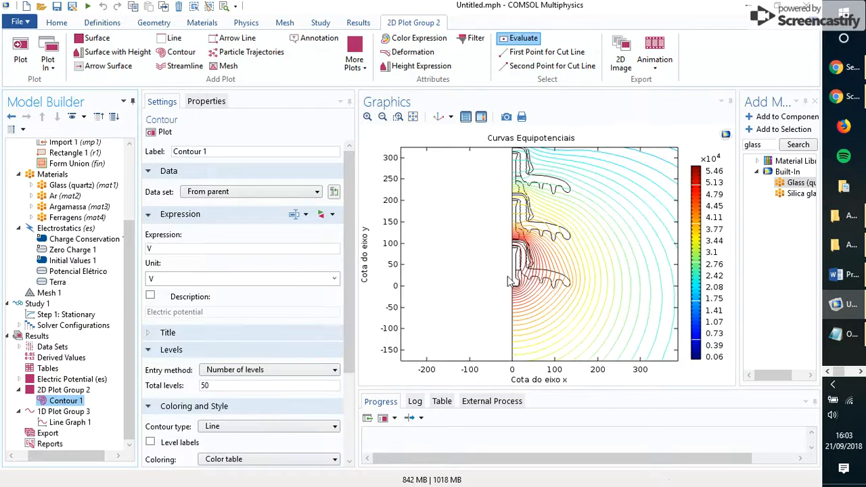
middle_drag(506, 273, 484, 154)
middle_drag(532, 293, 523, 261)
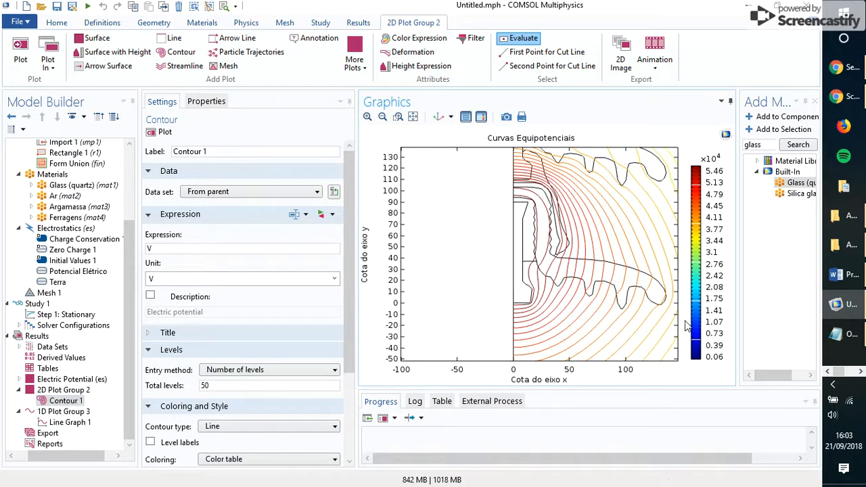
scroll(540, 248, up, 2)
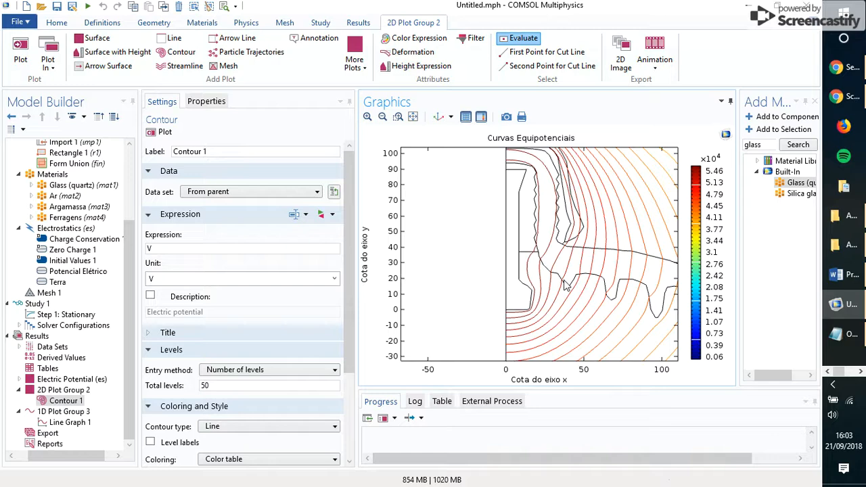
scroll(560, 279, up, 1)
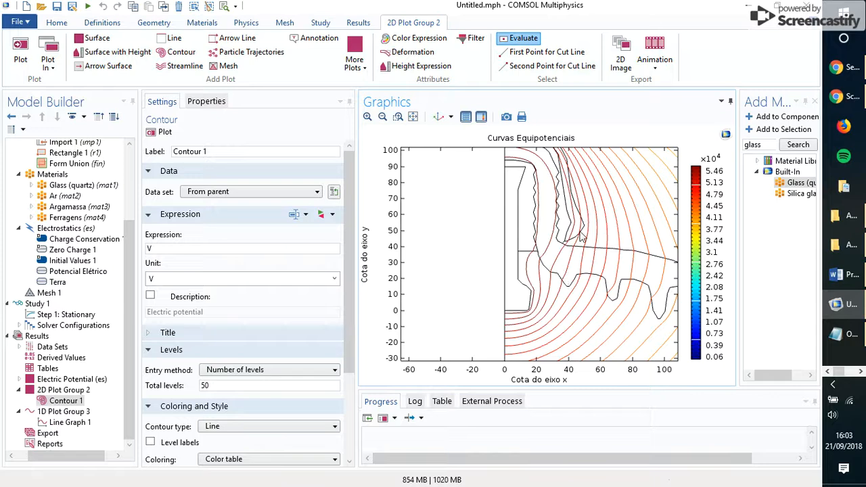
scroll(578, 192, up, 2)
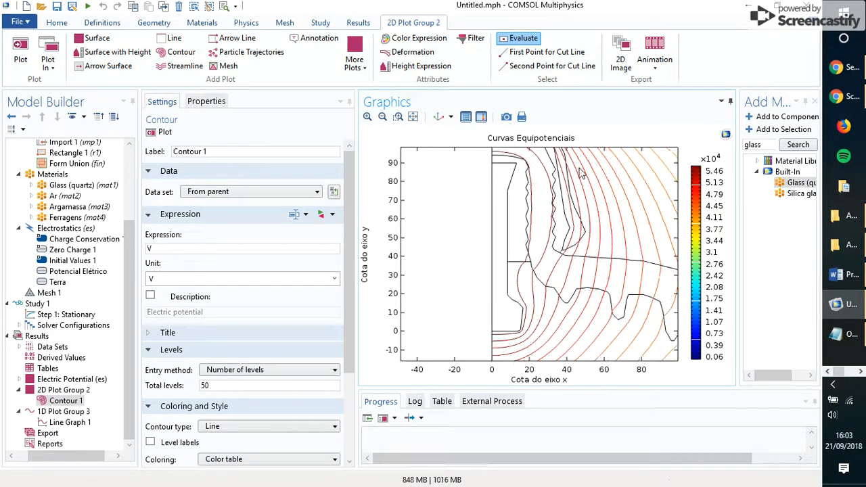
right_drag(580, 172, 583, 217)
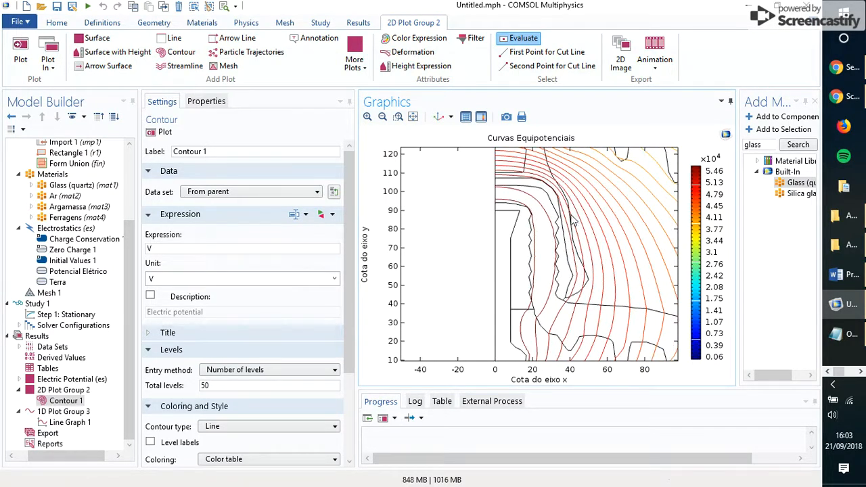
right_drag(605, 299, 536, 209)
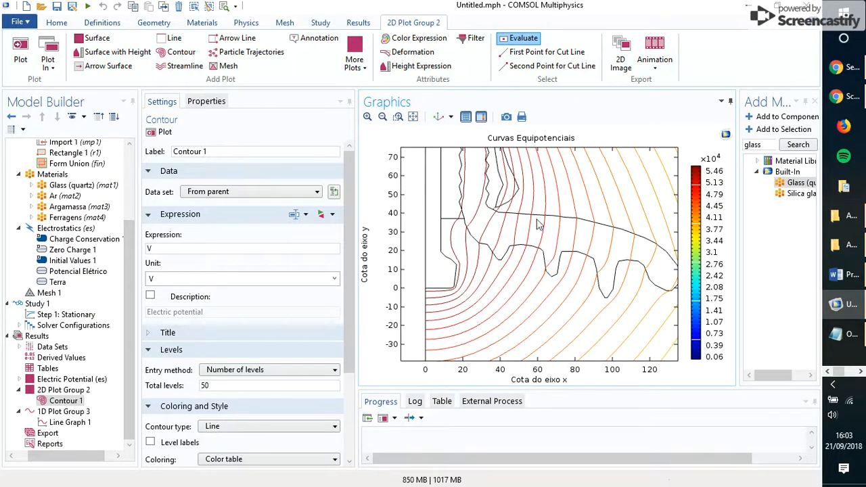
scroll(536, 225, down, 2)
right_drag(505, 284, 550, 318)
- Compare the rises and dips of the creepage-distance potential curve in Line Graph 1 with the equipotential lines in Contour 1
click(70, 422)
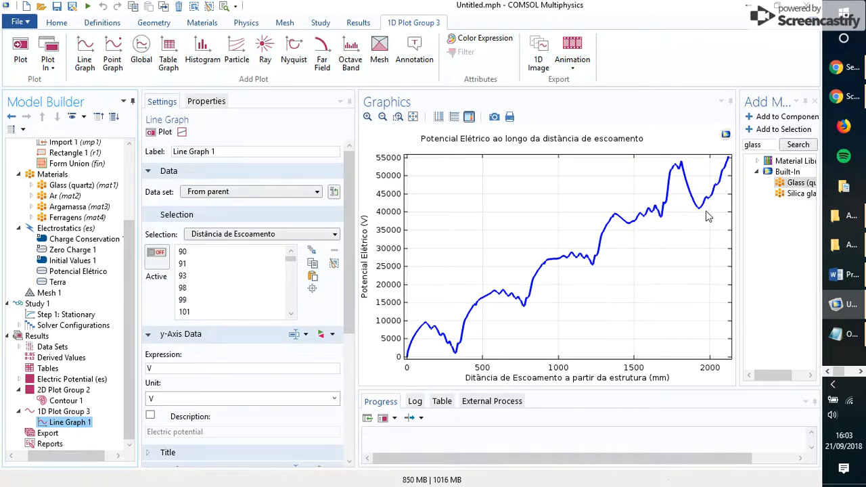
scroll(687, 223, up, 4)
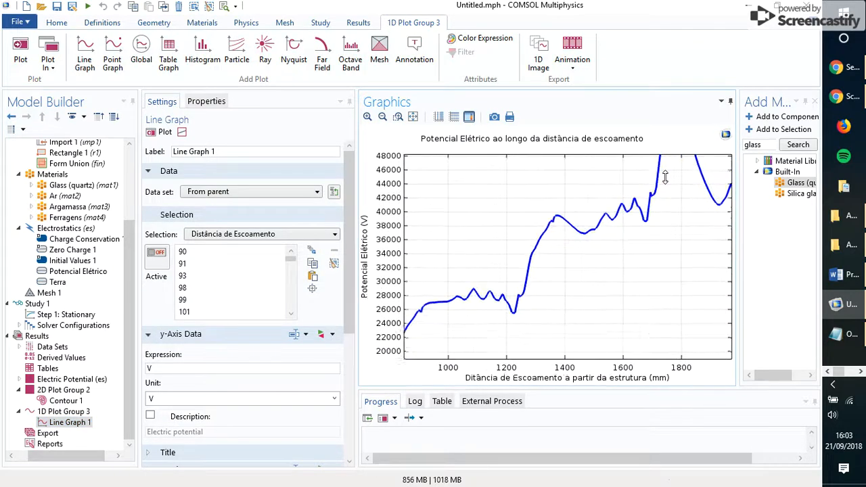
scroll(668, 217, up, 1)
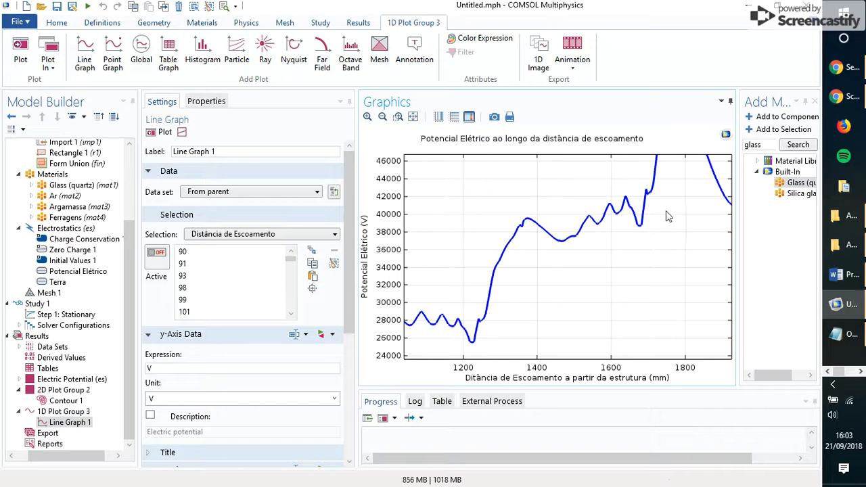
click(66, 401)
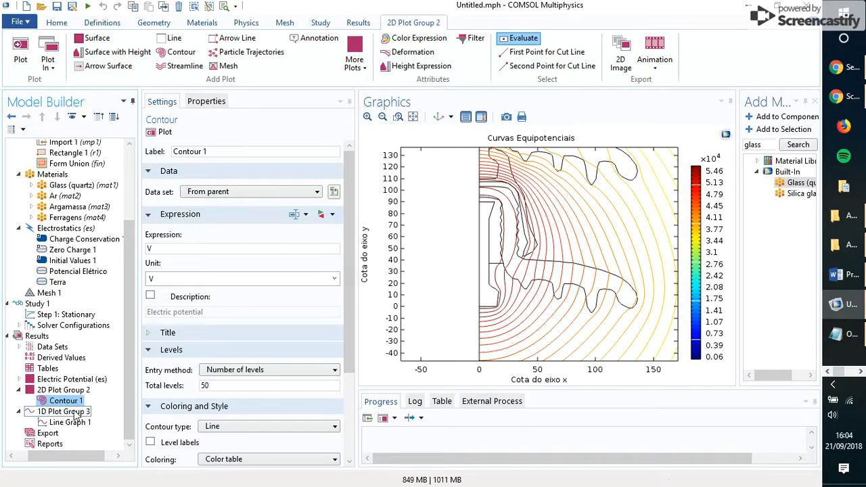
click(73, 422)
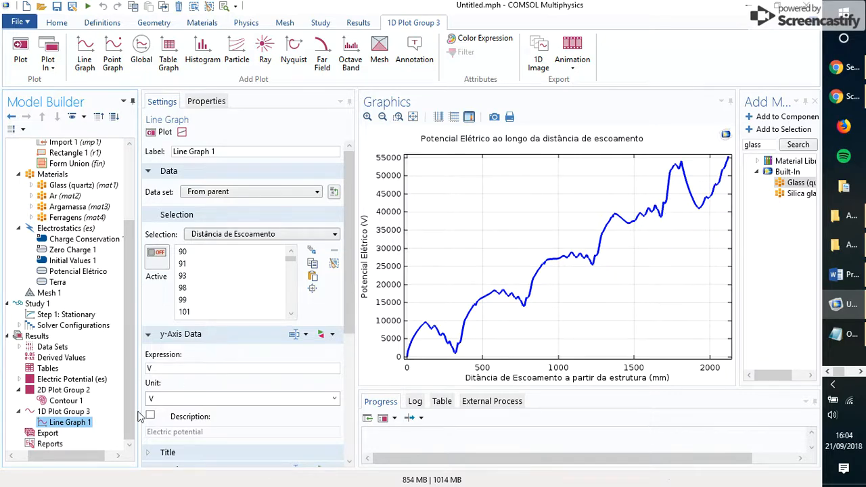
click(65, 400)
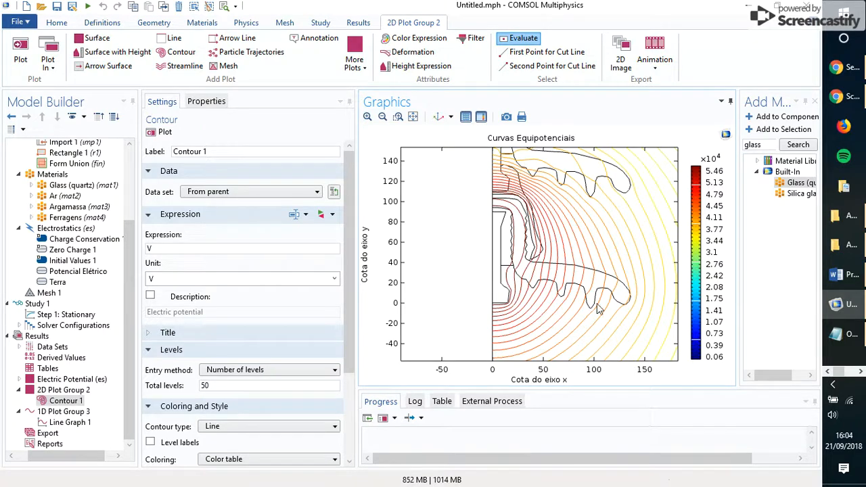
- Compare the equipotential lines crossing the lowest disc's glass skirt in Contour 1 with the final peak and dip of the Line Graph 1 curve
scroll(627, 310, up, 2)
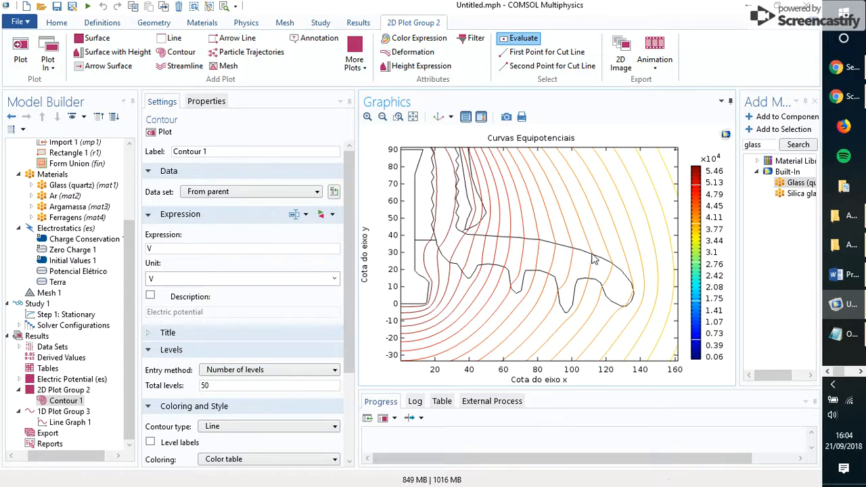
click(70, 422)
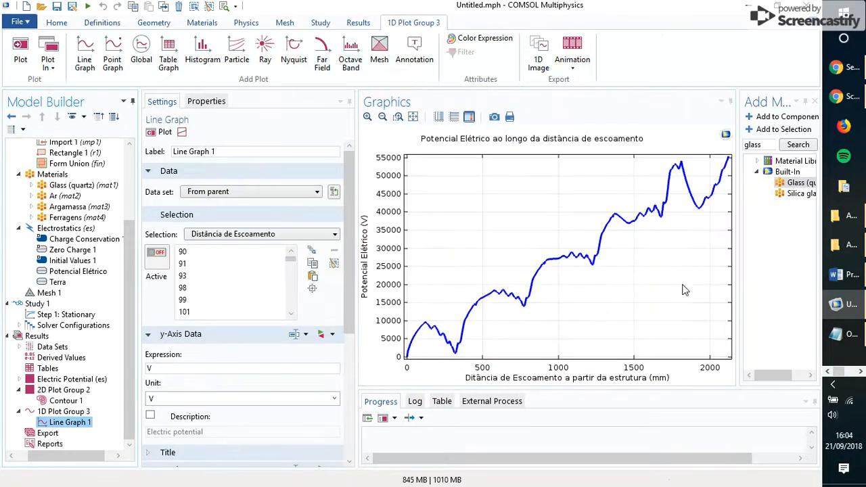
click(695, 203)
scroll(703, 204, up, 4)
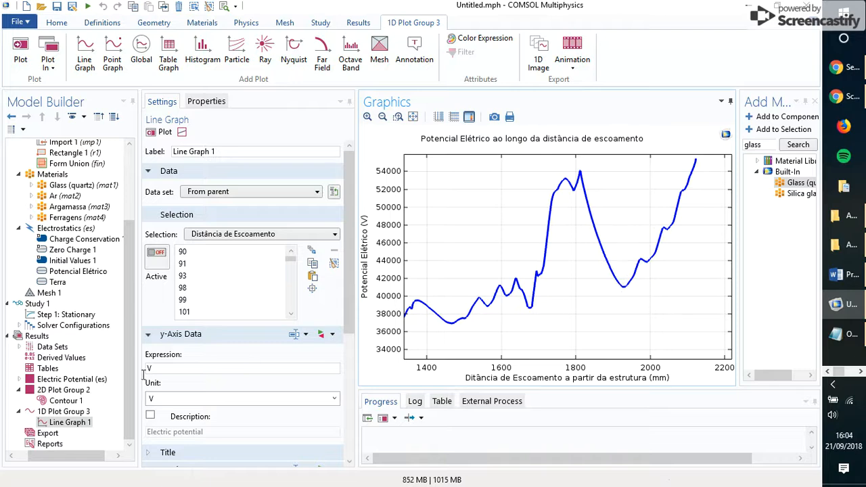
click(64, 401)
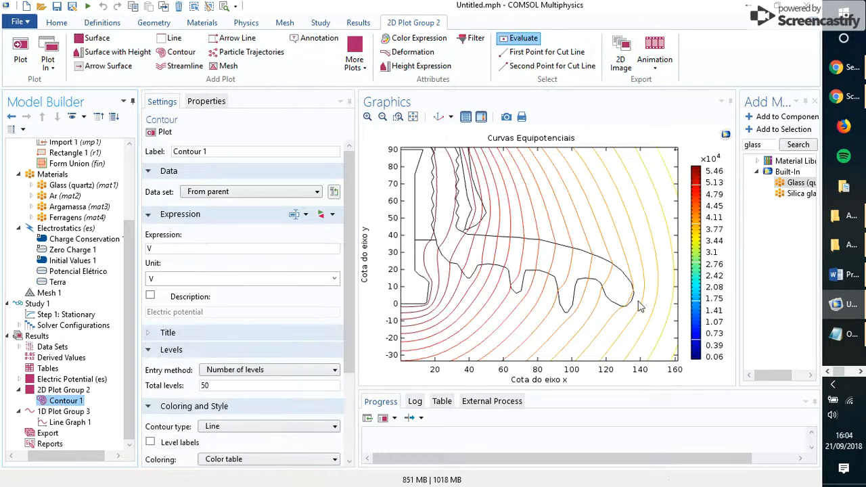
scroll(629, 304, up, 1)
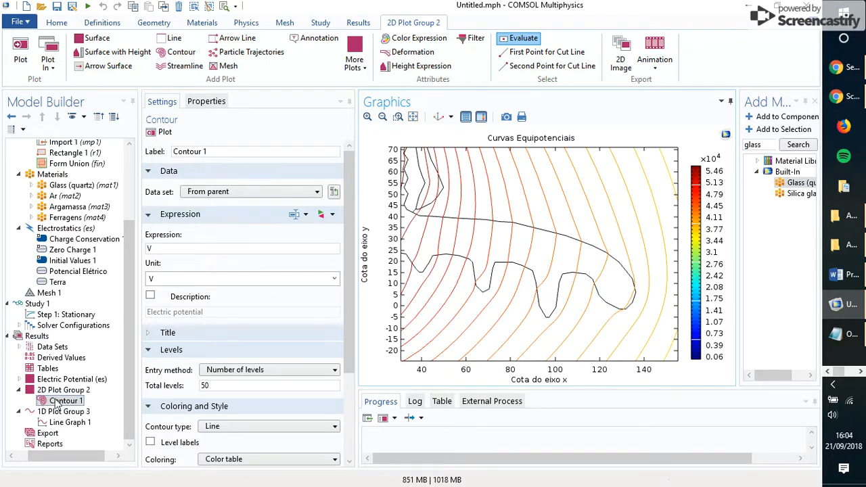
click(69, 422)
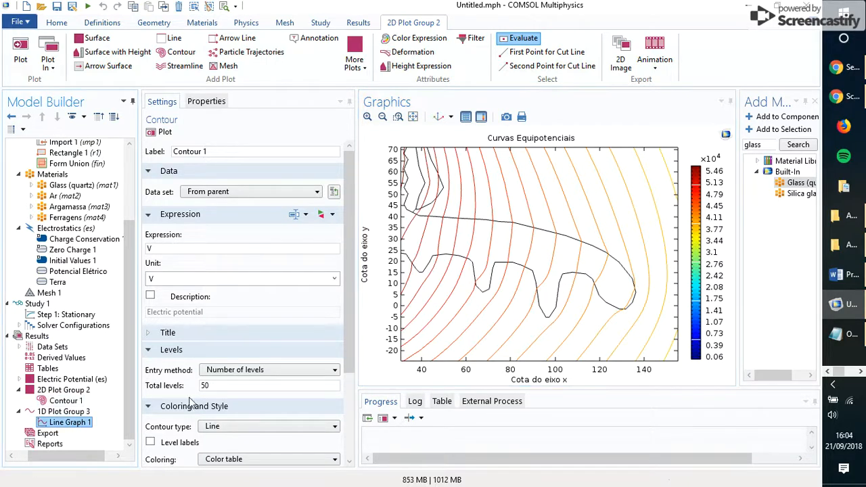
scroll(692, 233, up, 2)
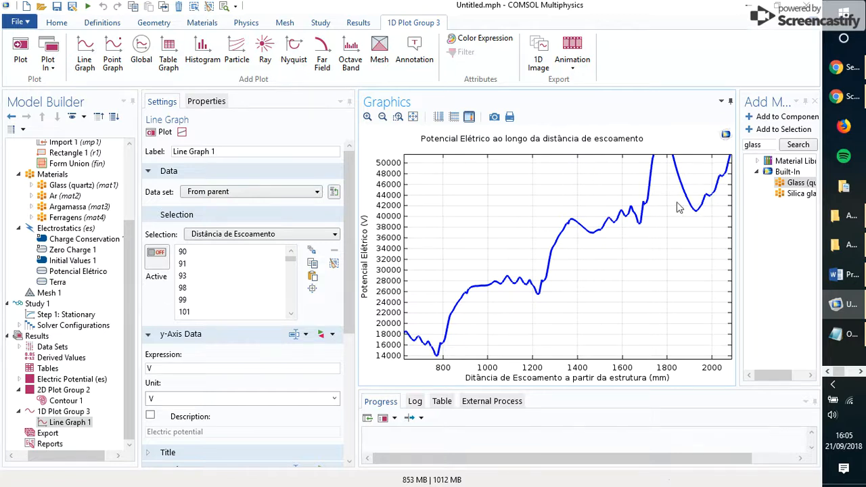
scroll(646, 220, down, 1)
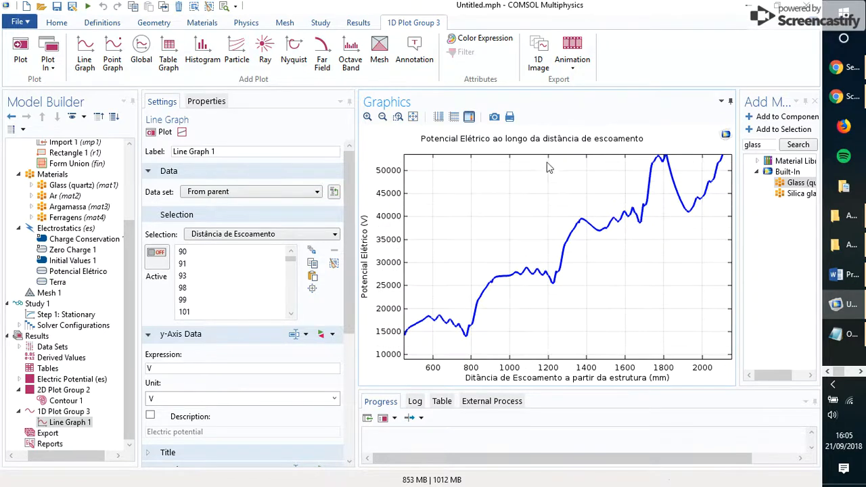
- View the complete potential curve in Line Graph 1 and the equipotential contours around the whole insulator string in Contour 1
click(413, 116)
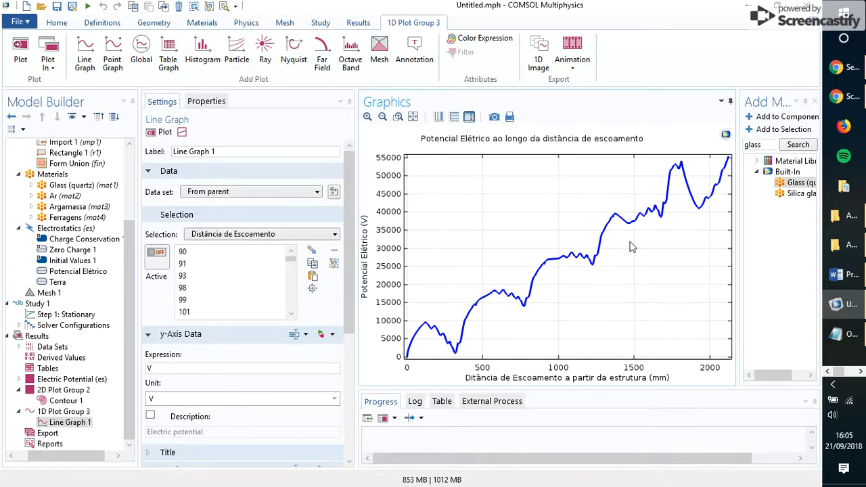
click(81, 402)
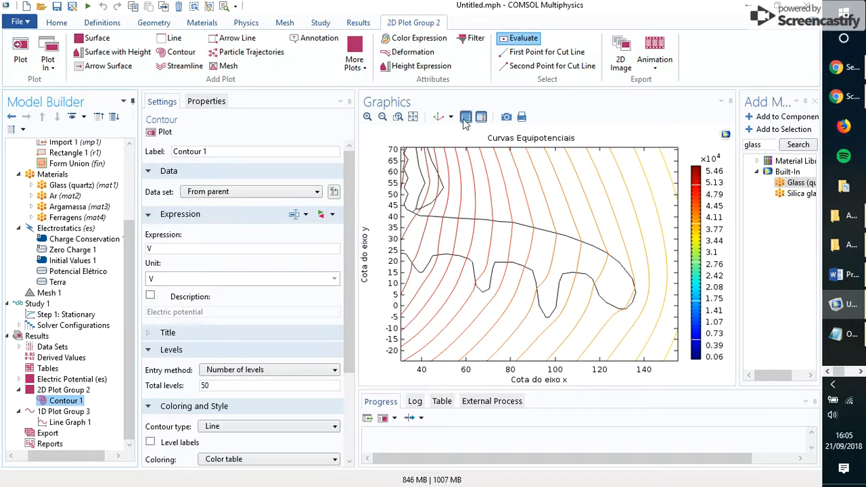
click(412, 117)
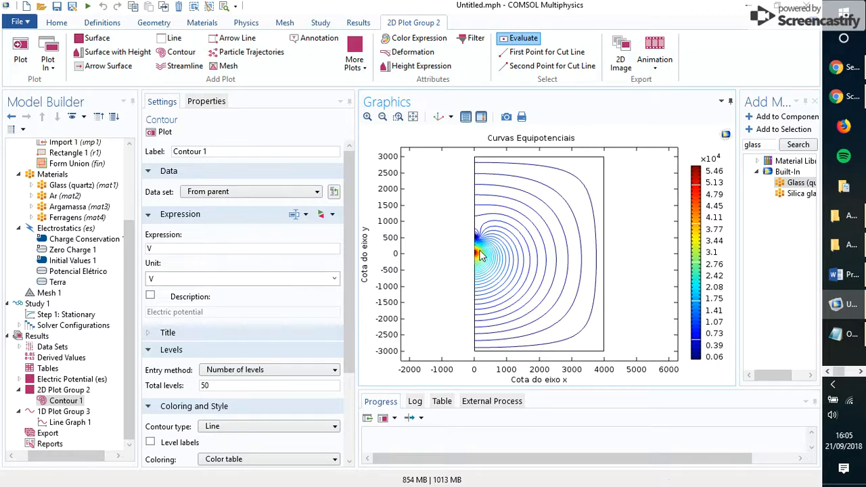
scroll(475, 256, up, 5)
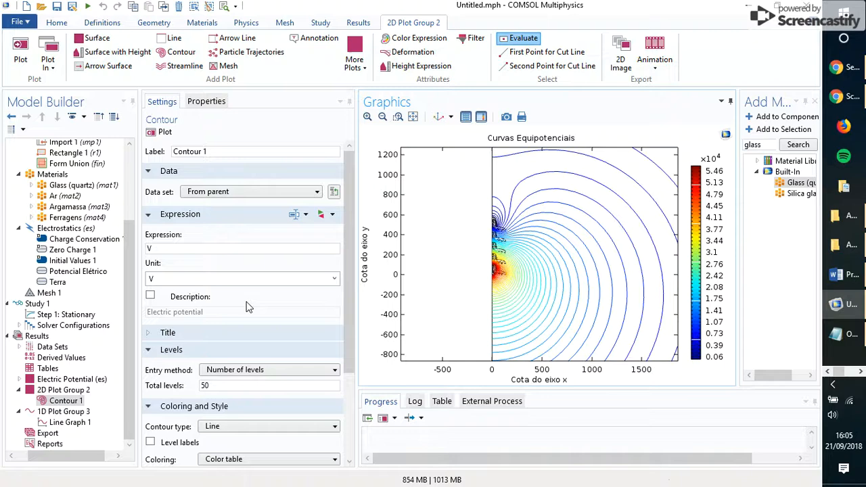
- Review which domains of the insulator string are assigned to the Glass (quartz), Ar, Argamassa and Ferragens materials
scroll(122, 291, up, 3)
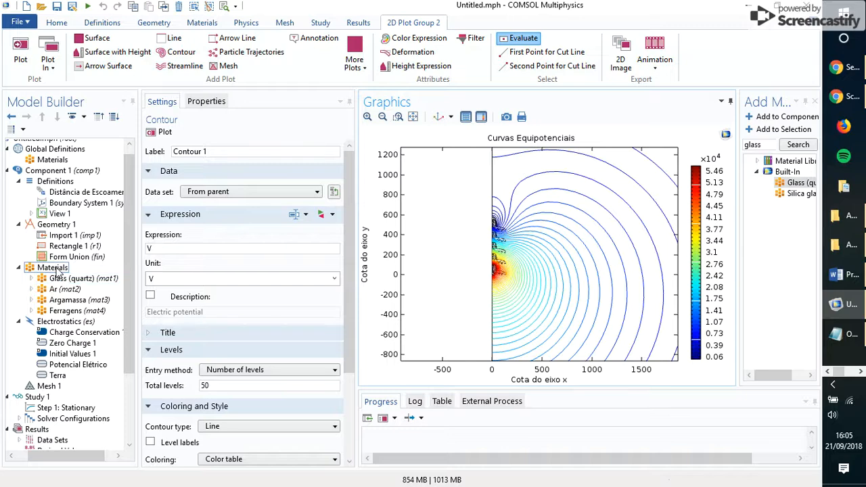
click(53, 268)
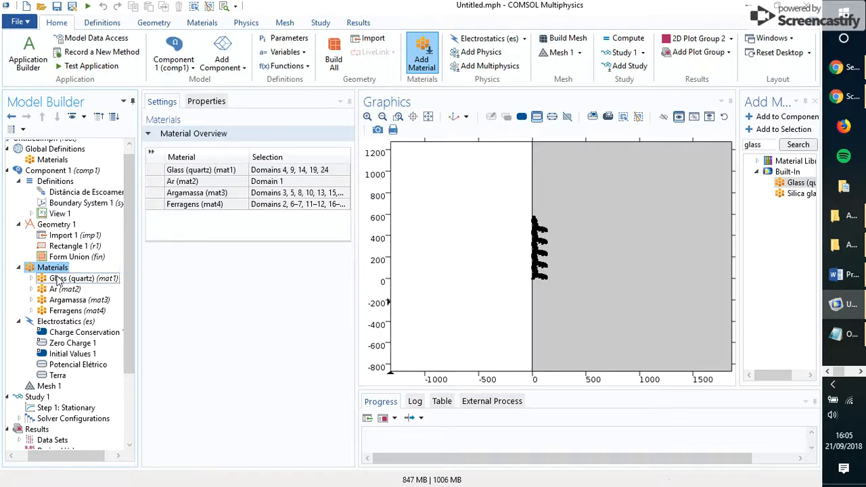
click(59, 280)
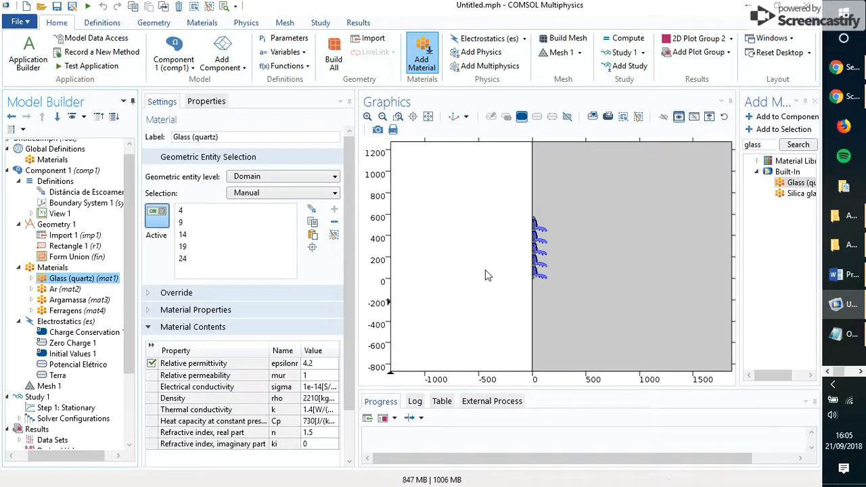
scroll(498, 216, up, 3)
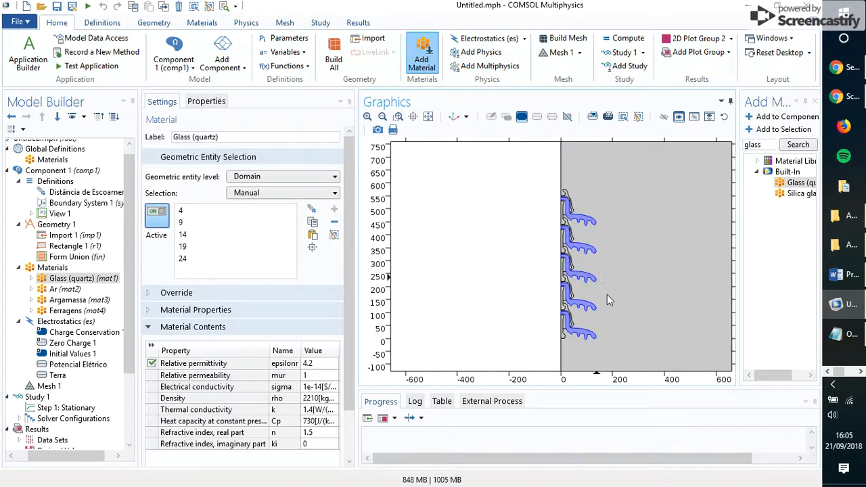
click(64, 290)
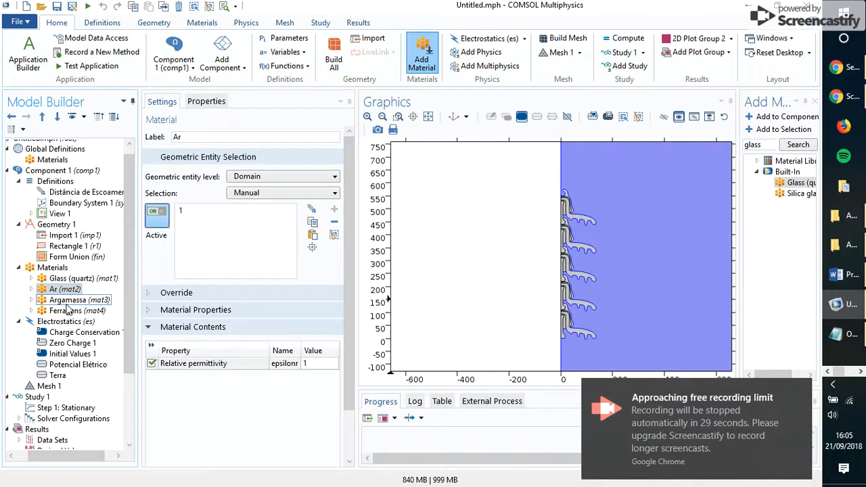
click(67, 300)
click(70, 310)
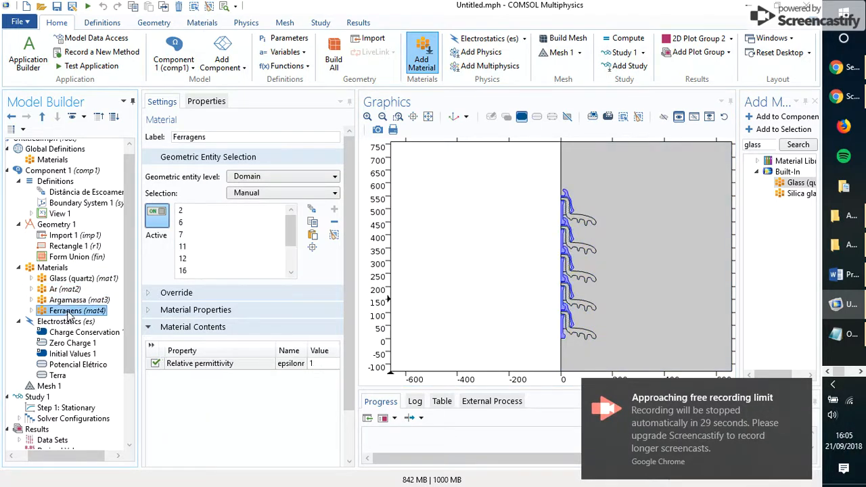
- Review the Potencial Elétrico and Terra boundary conditions and view Mesh 1 over the full domain
click(79, 364)
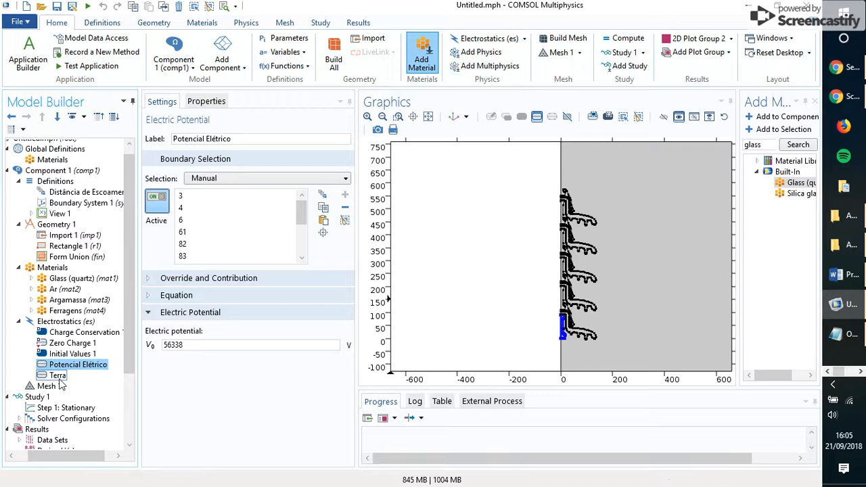
click(59, 377)
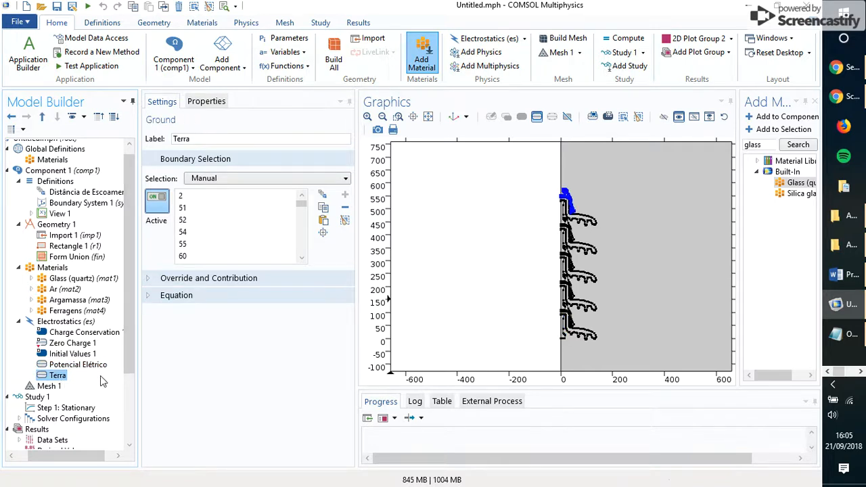
click(58, 386)
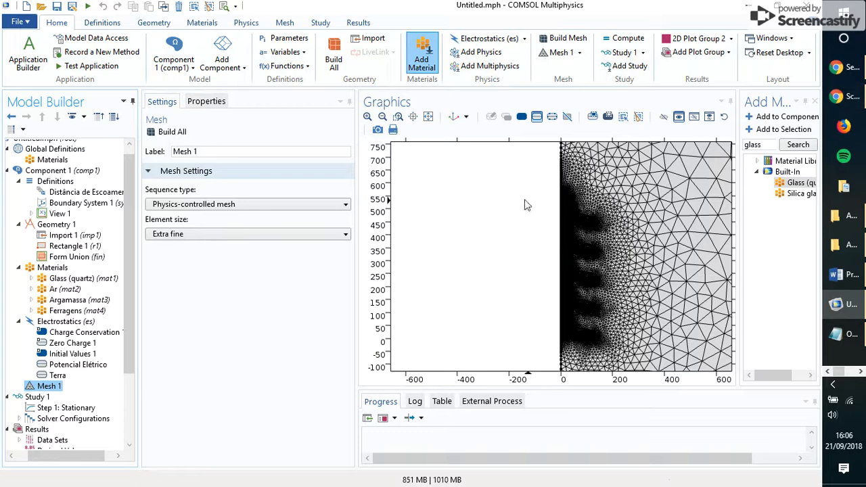
click(427, 117)
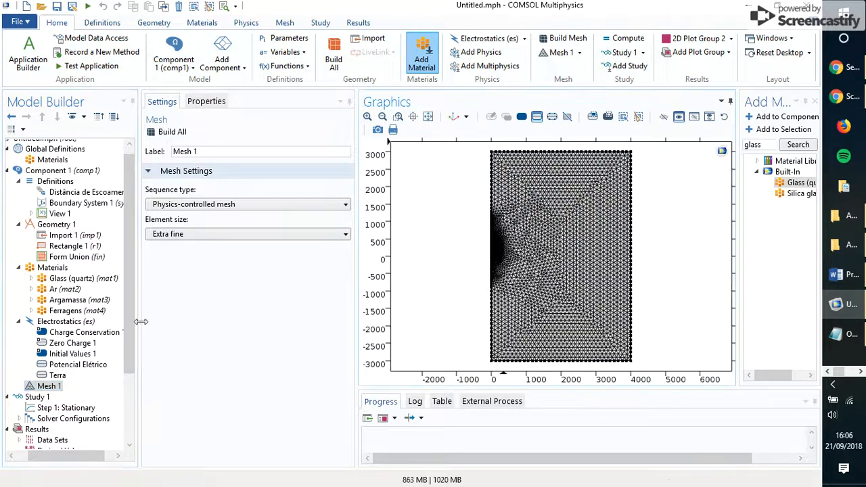
drag(131, 327, 130, 342)
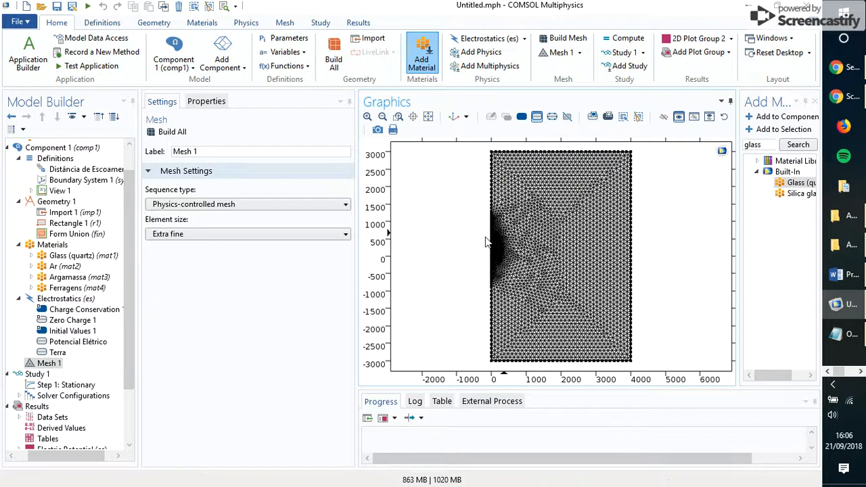
click(850, 97)
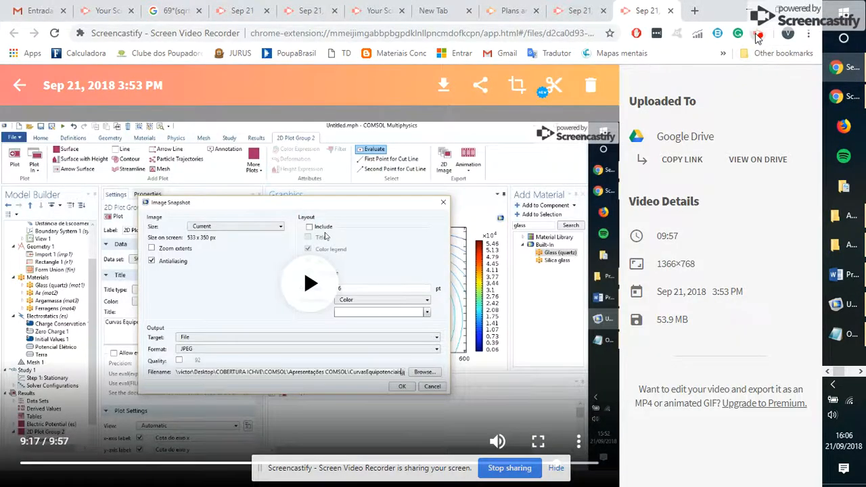